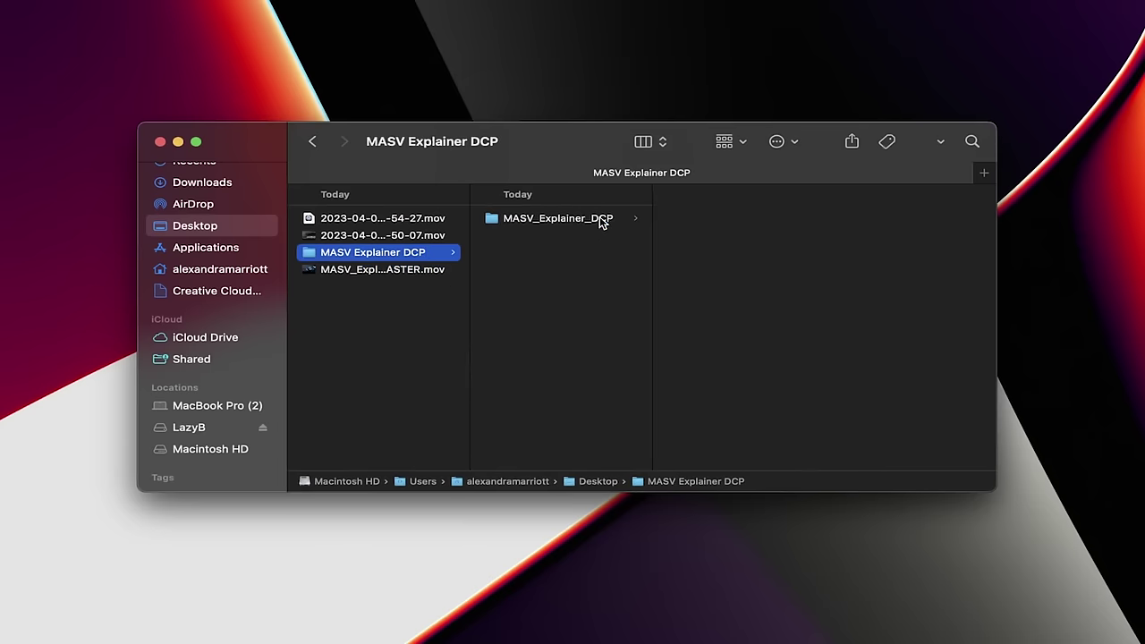
- Open the MASV_Explainer_DCP package and preview its CPL and VOLINDEX files
{"action": "left_click", "coordinate": [600, 219]}
{"action": "left_click", "coordinate": [470, 233]}
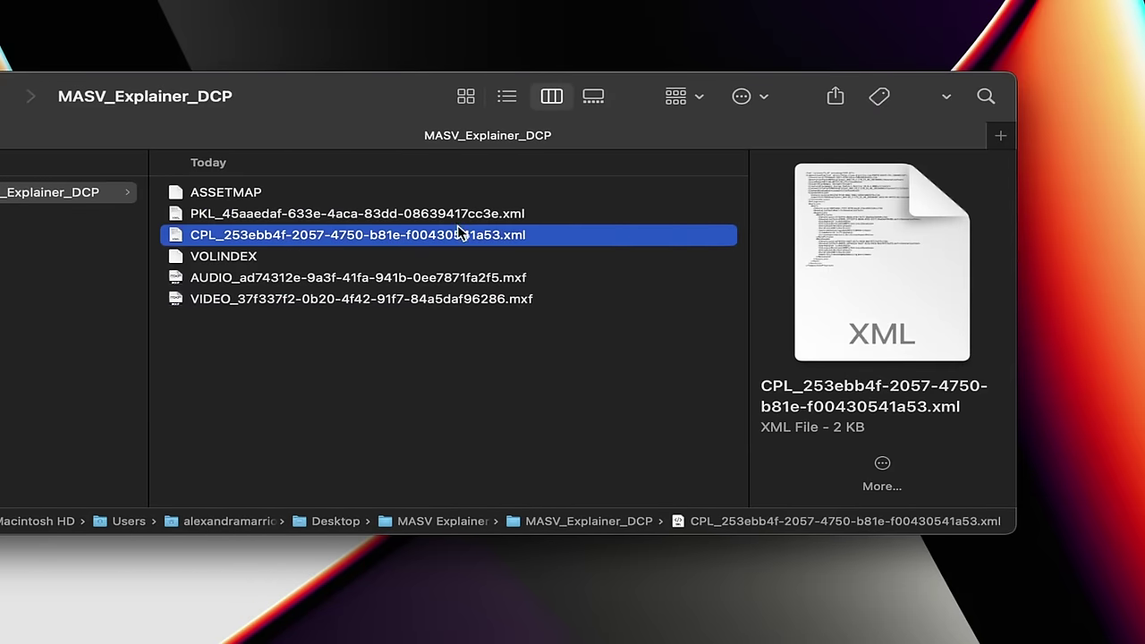
{"action": "key", "text": "Down"}
{"action": "key", "text": "Down"}
{"action": "key", "text": "Down"}
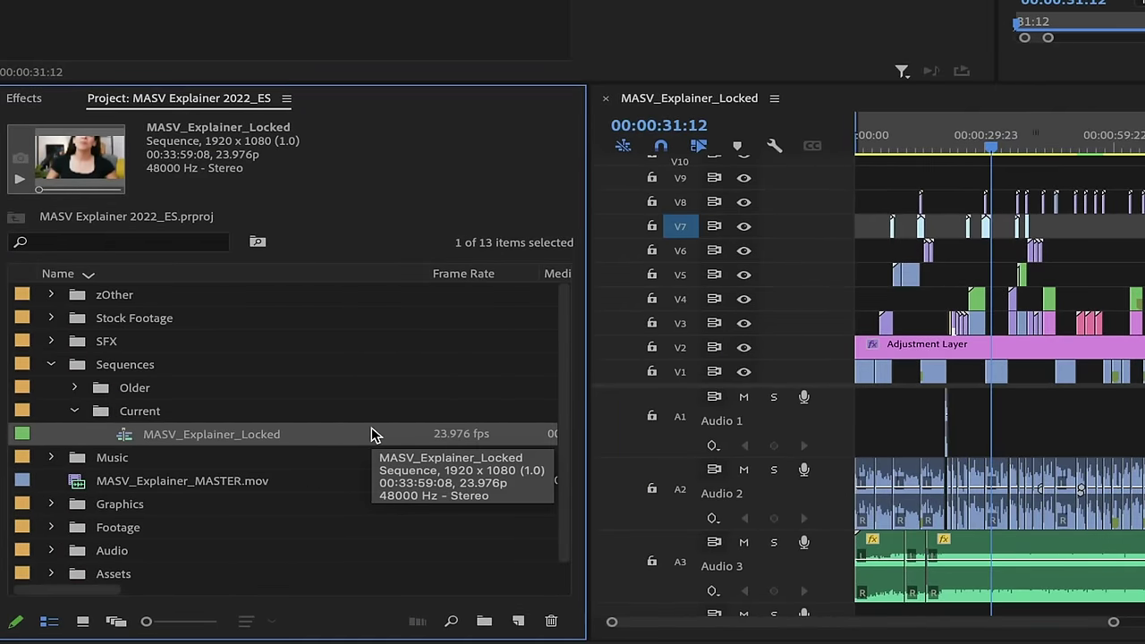
- Duplicate MASV_Explainer_Locked, move the copy into Current, and select it to rename as MASV_Explainer_DCP
{"action": "key", "text": "ctrl+v"}
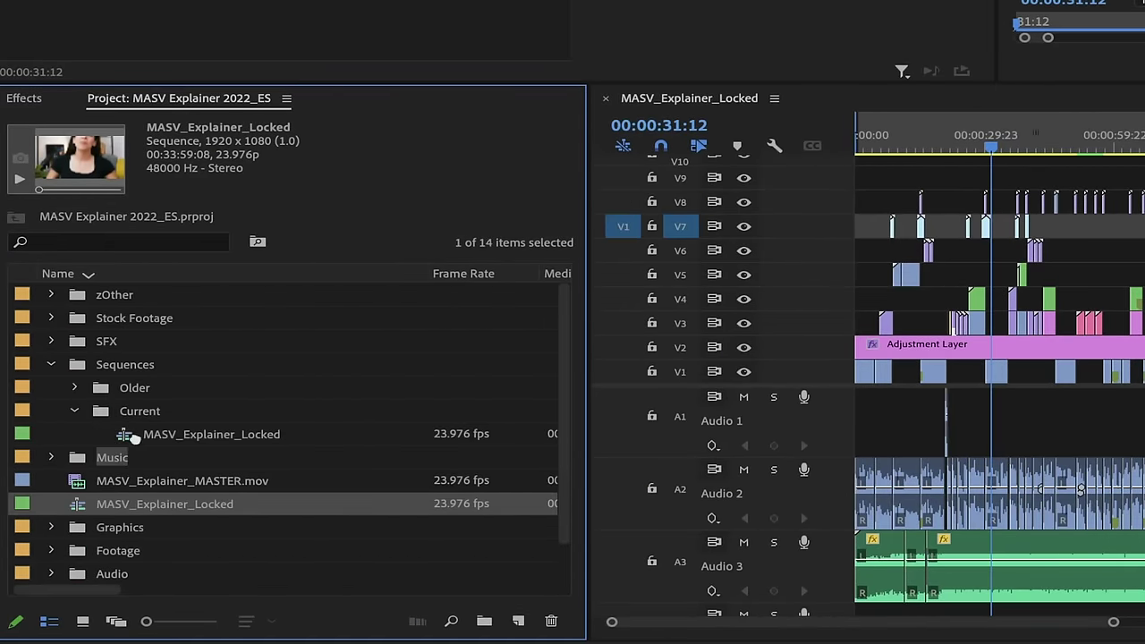
{"action": "left_click_drag", "start_coordinate": [132, 436], "coordinate": [138, 433]}
{"action": "left_click", "coordinate": [272, 459]}
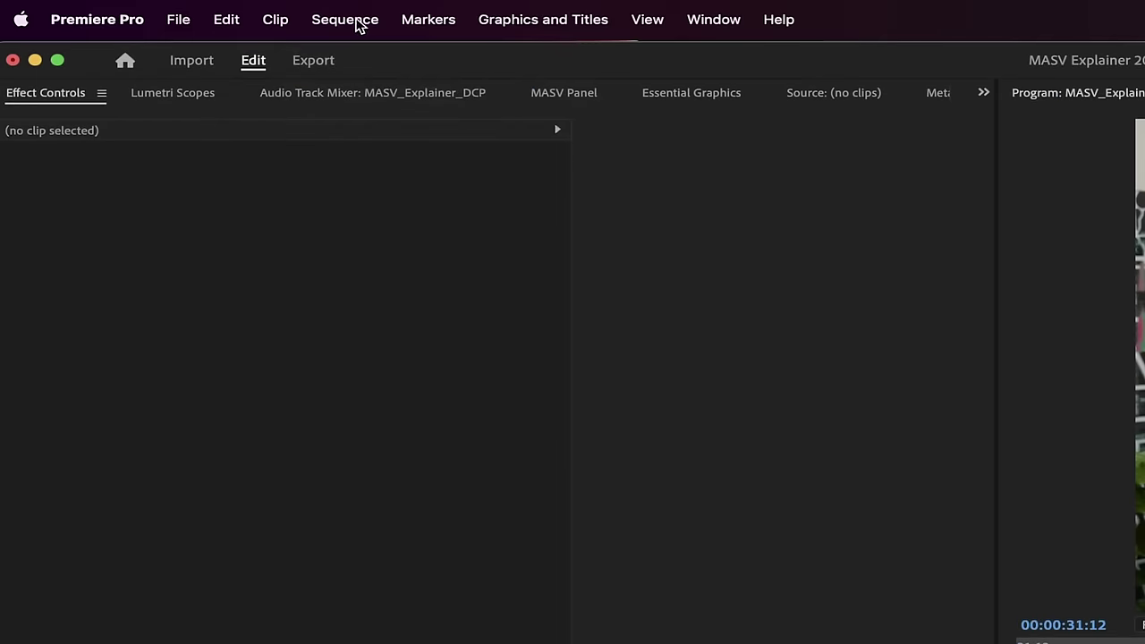
- In Sequence Settings, switch the editing mode to Custom with a 24.00 fps timebase
{"action": "left_click", "coordinate": [356, 20]}
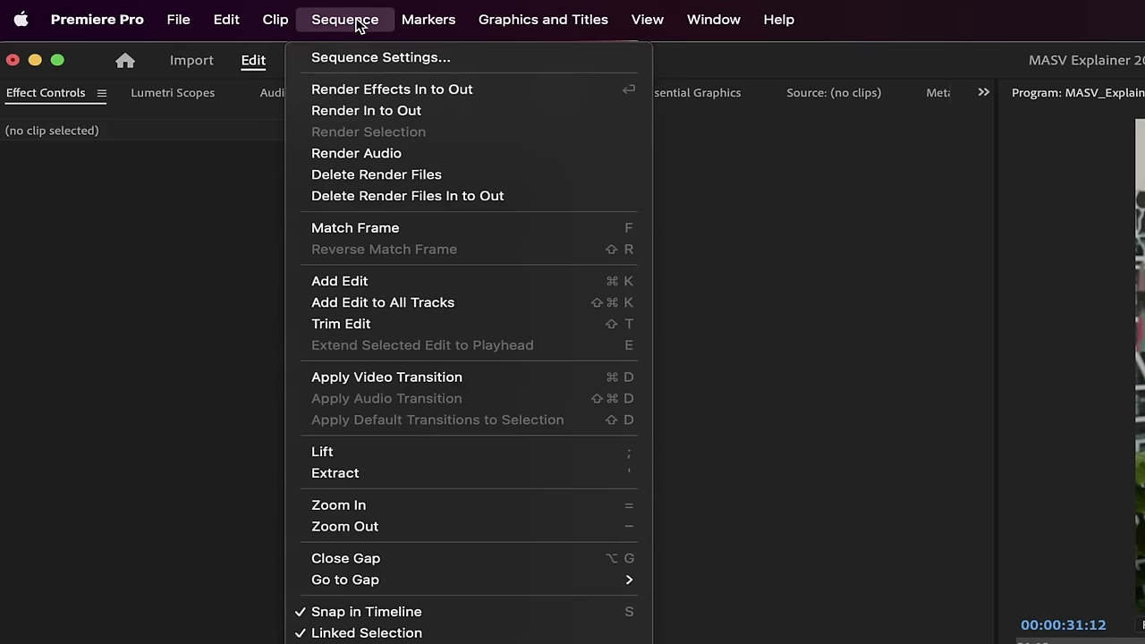
{"action": "left_click", "coordinate": [371, 59]}
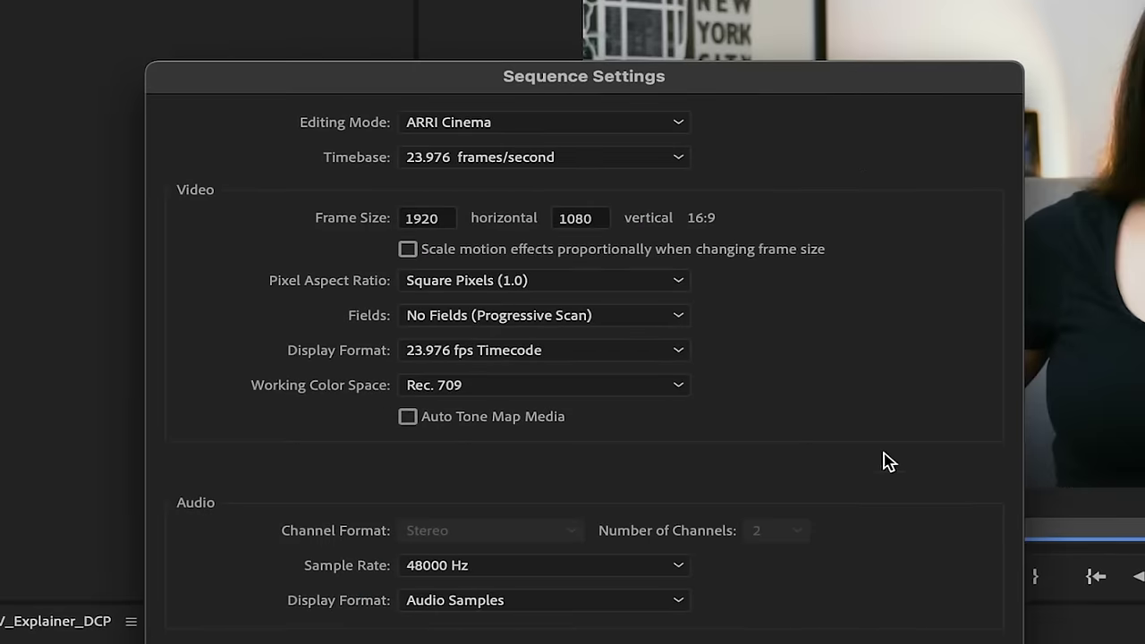
{"action": "left_click", "coordinate": [507, 131]}
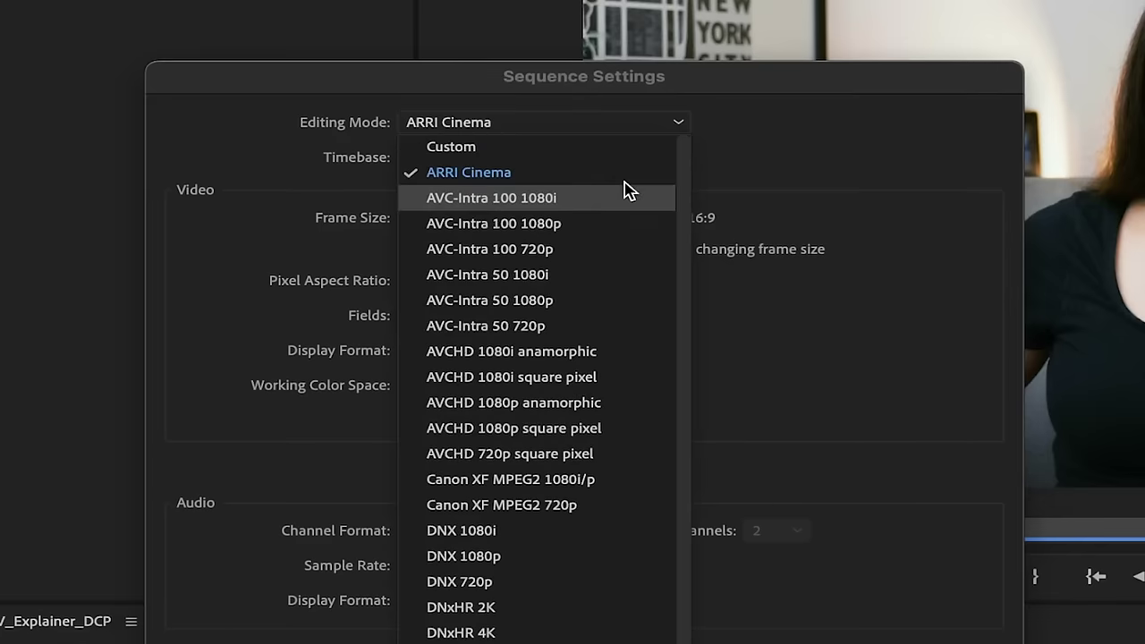
{"action": "left_click", "coordinate": [466, 148]}
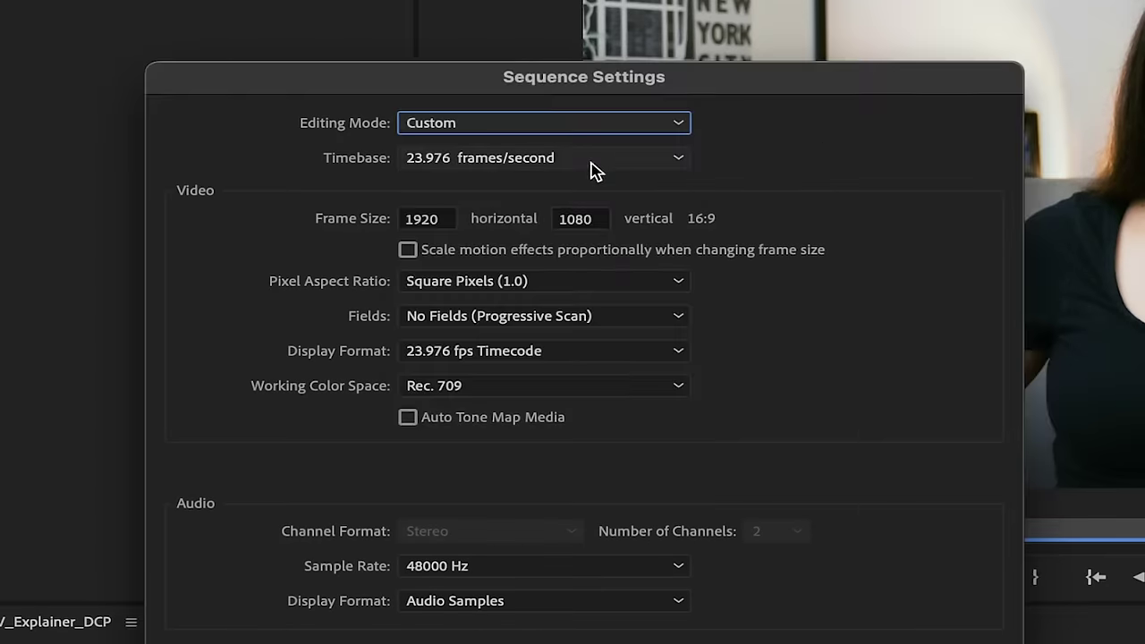
{"action": "left_click", "coordinate": [576, 161]}
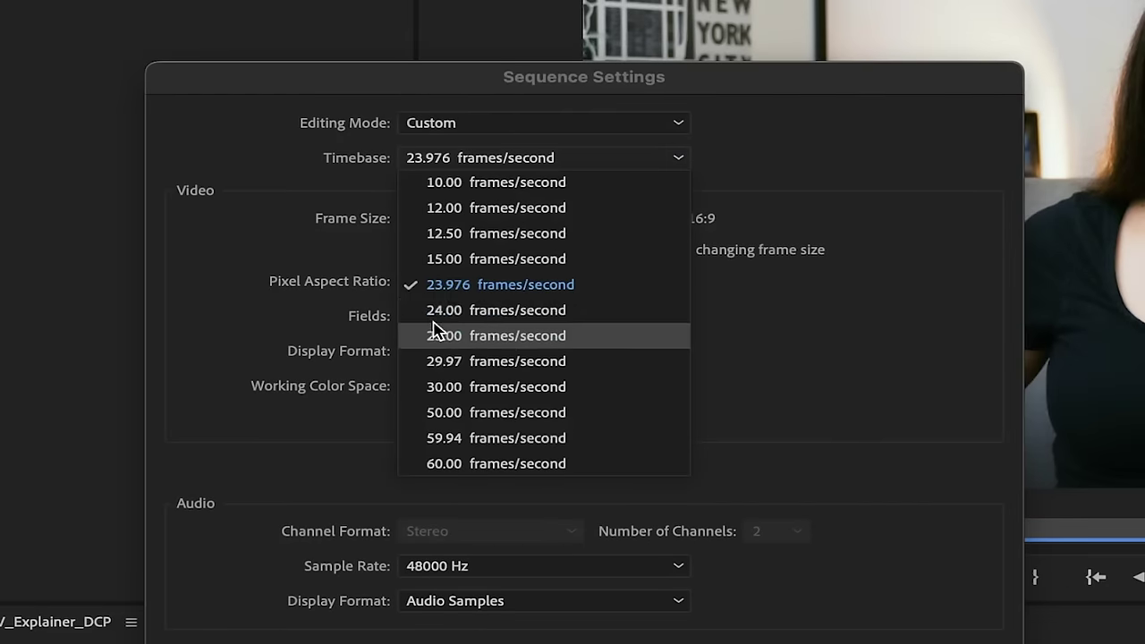
{"action": "left_click", "coordinate": [577, 313]}
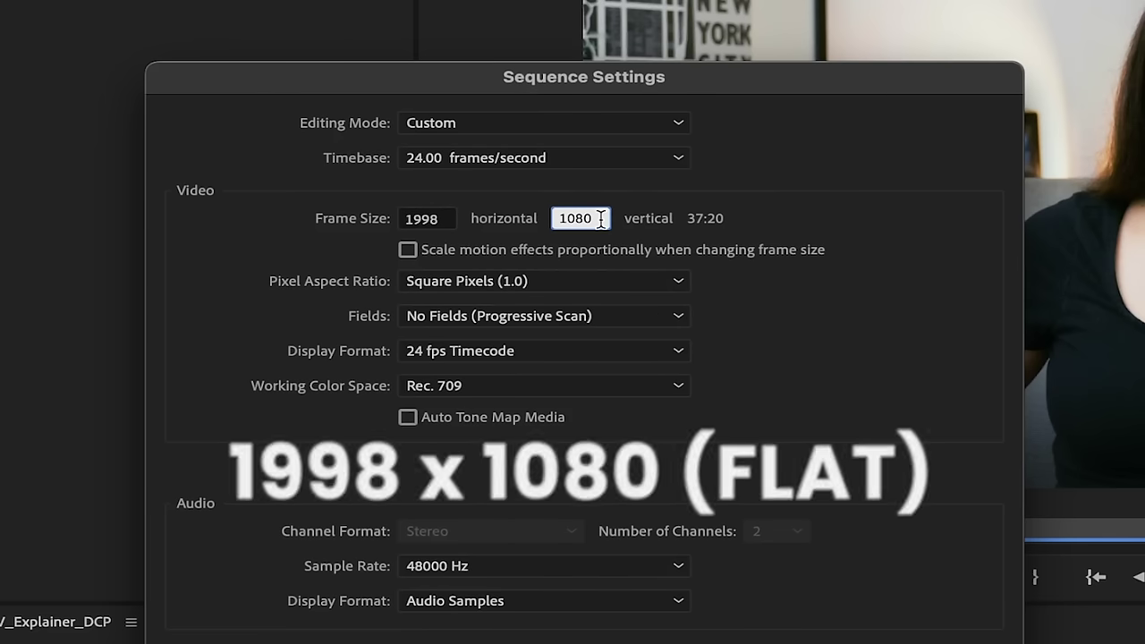
- Try a 2048 × 858 frame size, set the height back to 1080, and apply the sequence settings
{"action": "left_click", "coordinate": [728, 213]}
{"action": "left_click", "coordinate": [434, 218]}
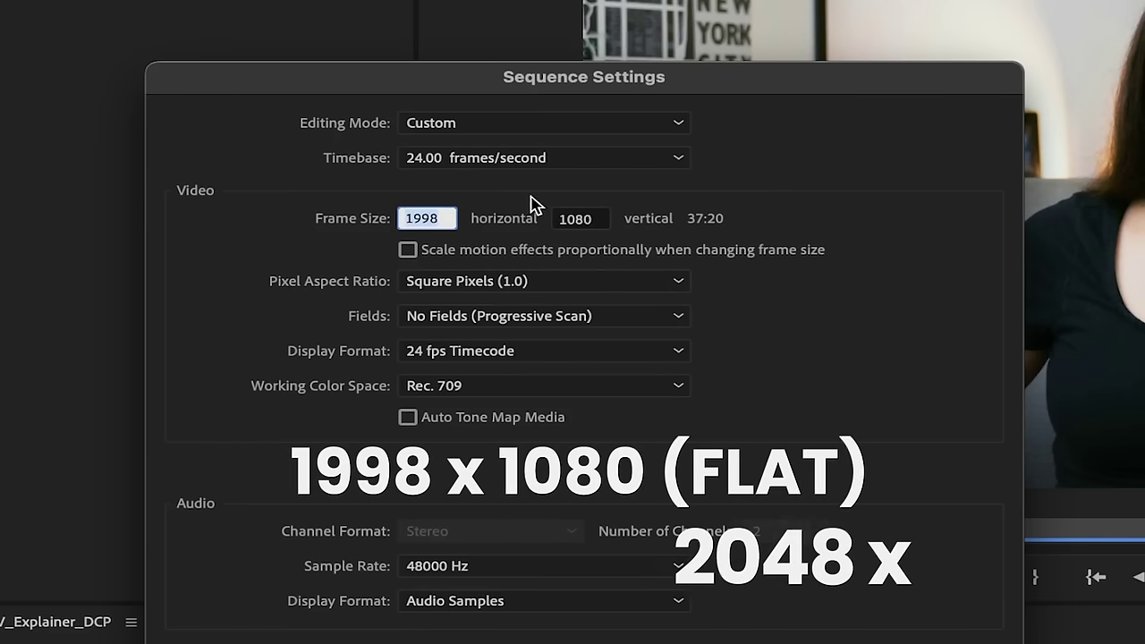
{"action": "type", "text": "2048"}
{"action": "key", "text": "Tab"}
{"action": "type", "text": "858"}
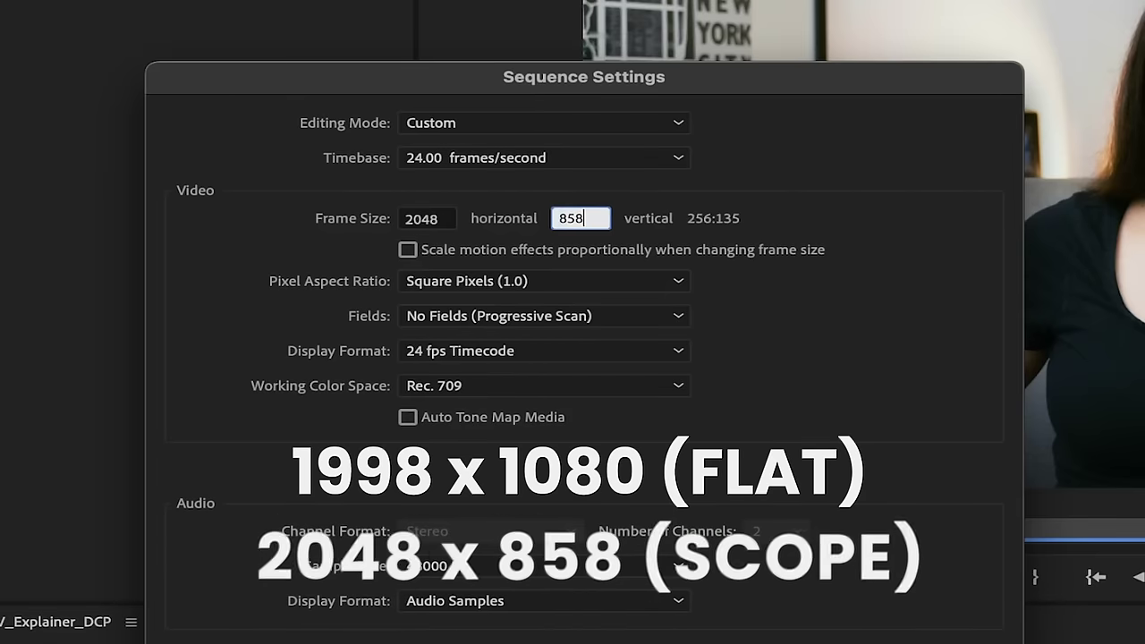
{"action": "left_click", "coordinate": [903, 265]}
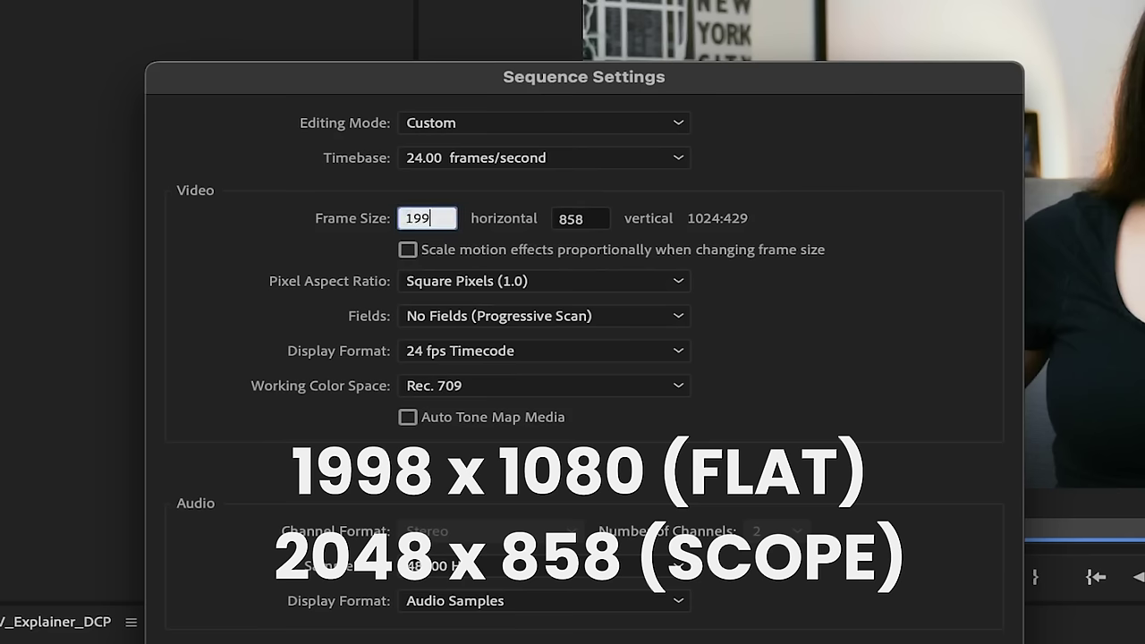
{"action": "type", "text": "1080"}
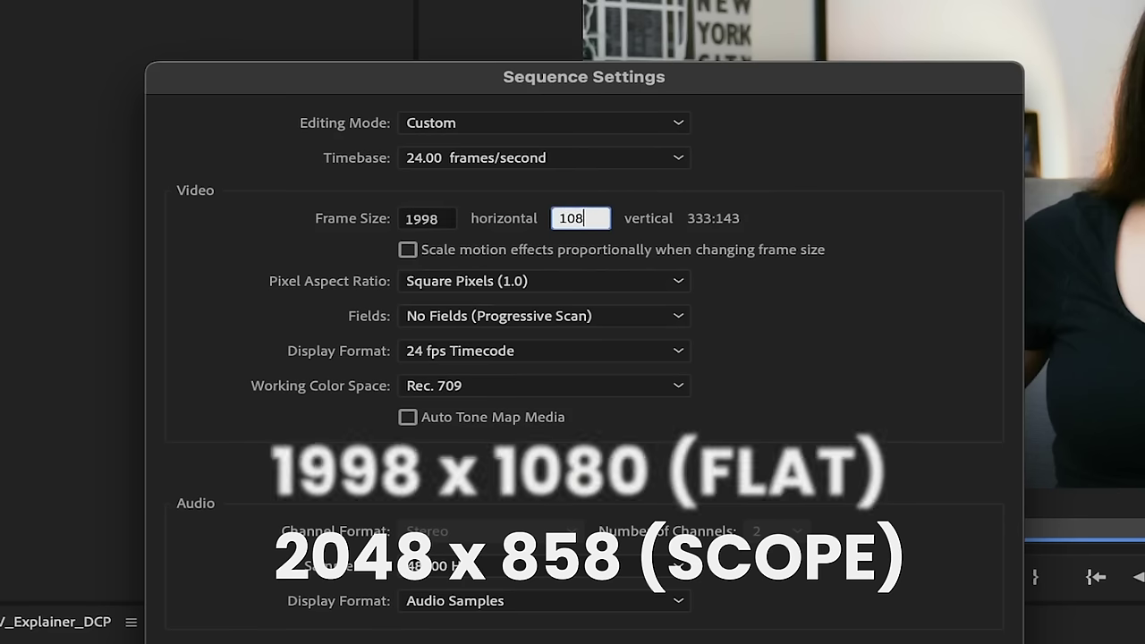
{"action": "left_click", "coordinate": [945, 184]}
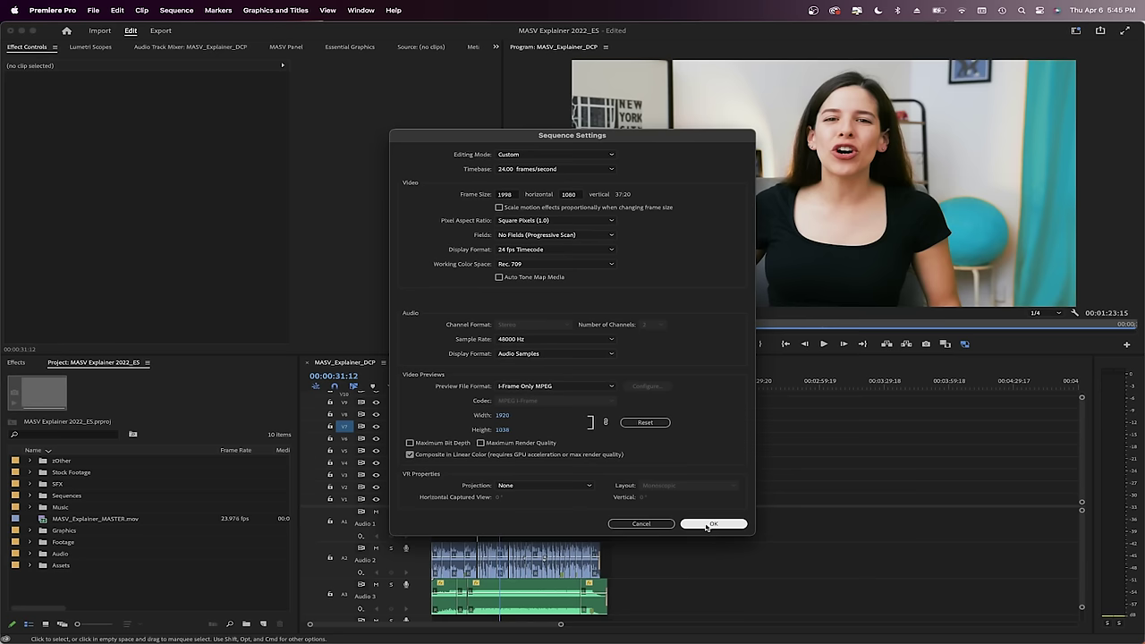
{"action": "left_click", "coordinate": [907, 547]}
- Confirm deleting previews, then open Export Media and scroll the Format list to Wraptor DCP
{"action": "left_click", "coordinate": [678, 350]}
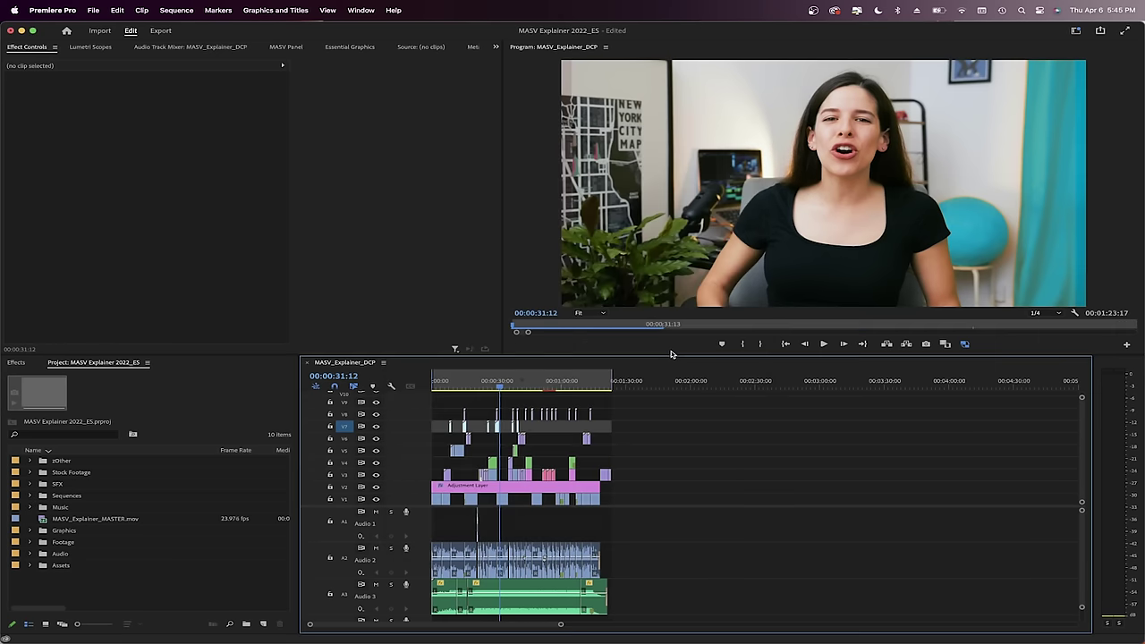
{"action": "left_click", "coordinate": [93, 10]}
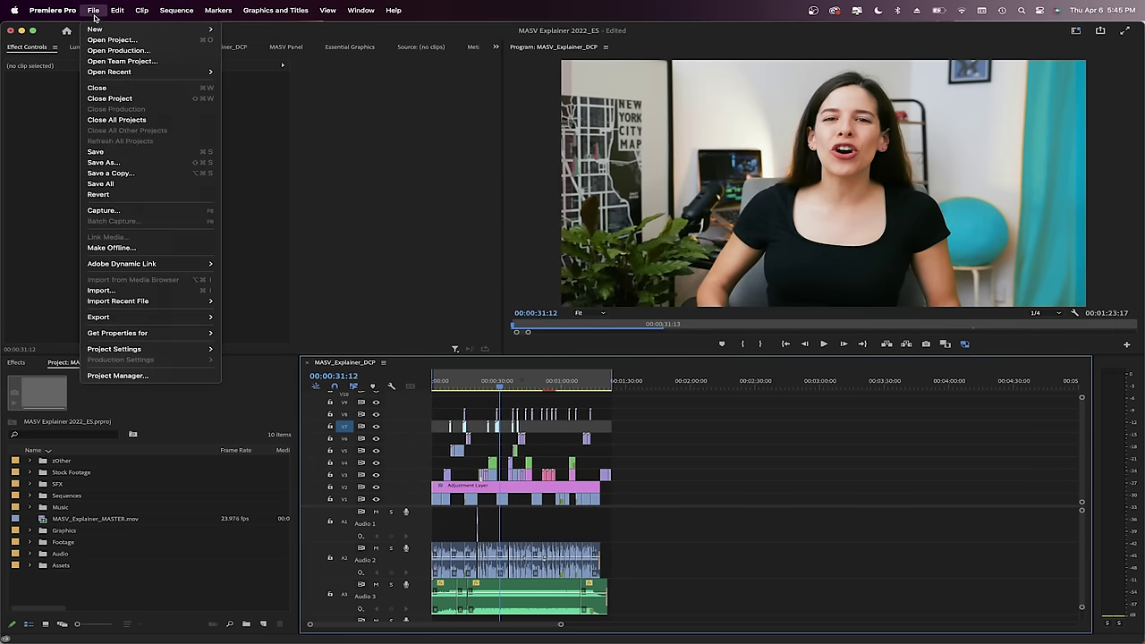
{"action": "mouse_move", "coordinate": [100, 317]}
{"action": "left_click", "coordinate": [244, 317]}
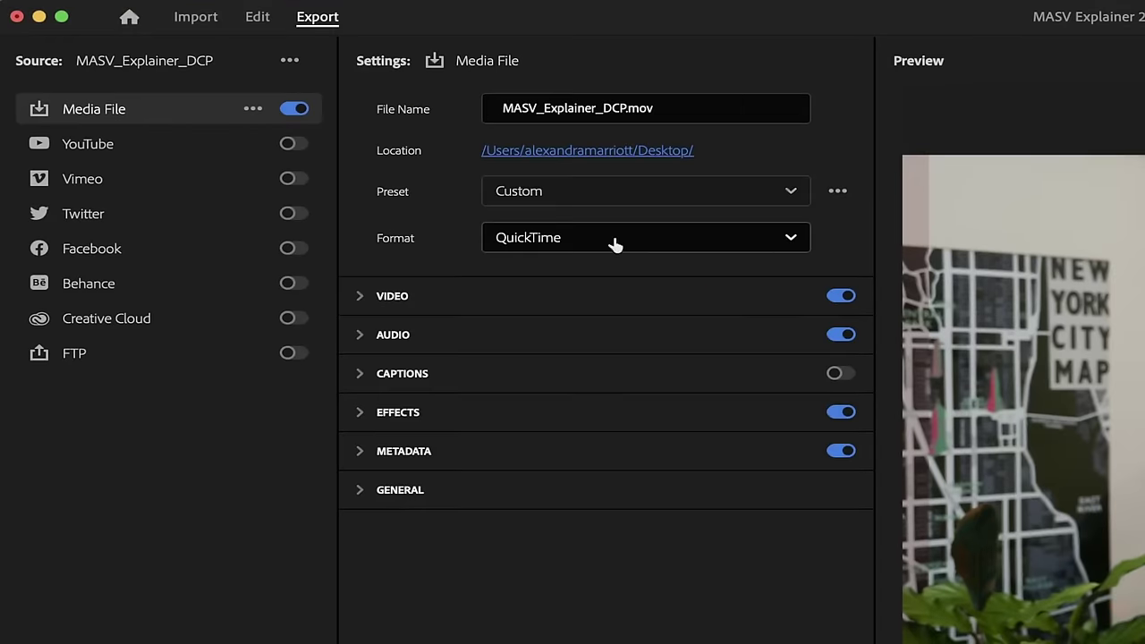
{"action": "left_click", "coordinate": [615, 244]}
{"action": "scroll", "coordinate": [608, 269], "scroll_direction": "down", "scroll_amount": 8}
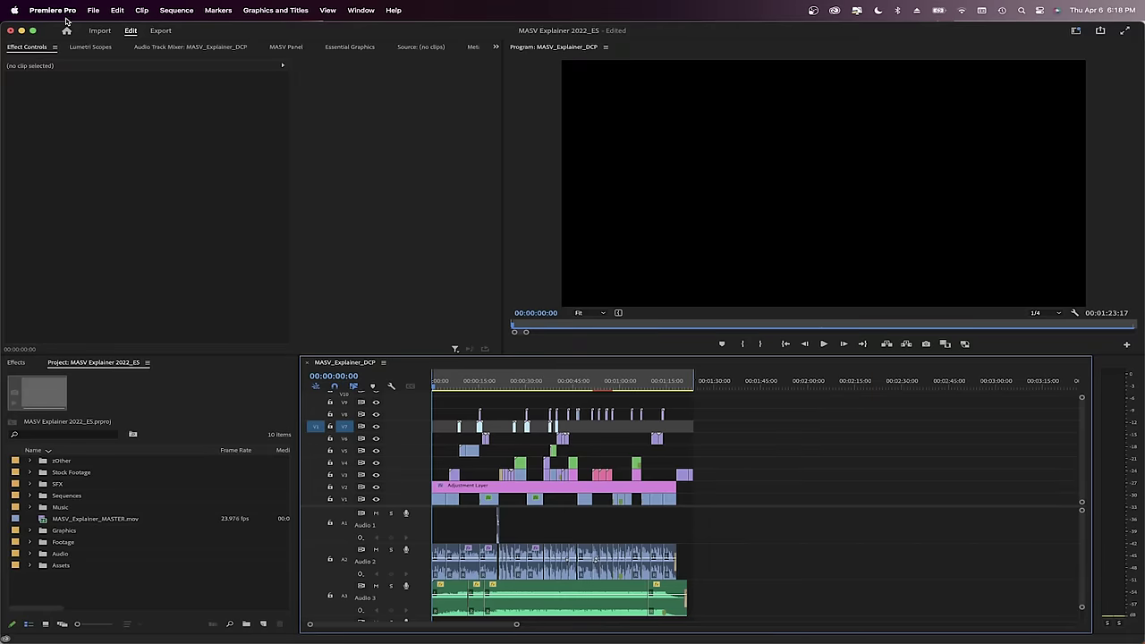
- Quit Premiere Pro and browse to the Adobe Premiere Pro 2023 folder in Applications
{"action": "left_click", "coordinate": [63, 141]}
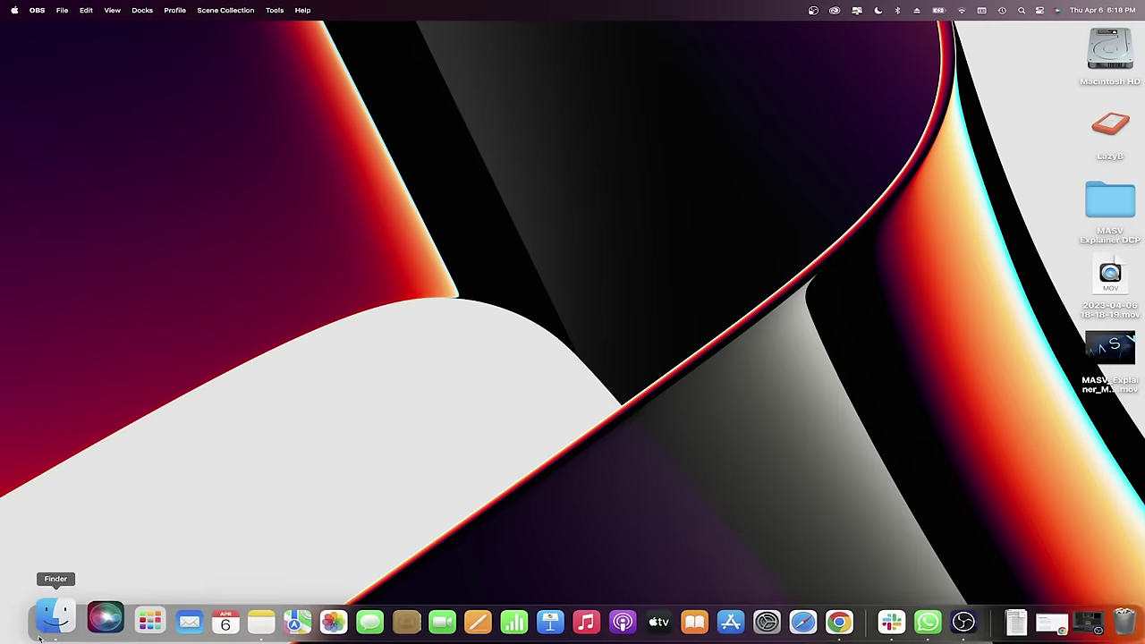
{"action": "left_click", "coordinate": [51, 617]}
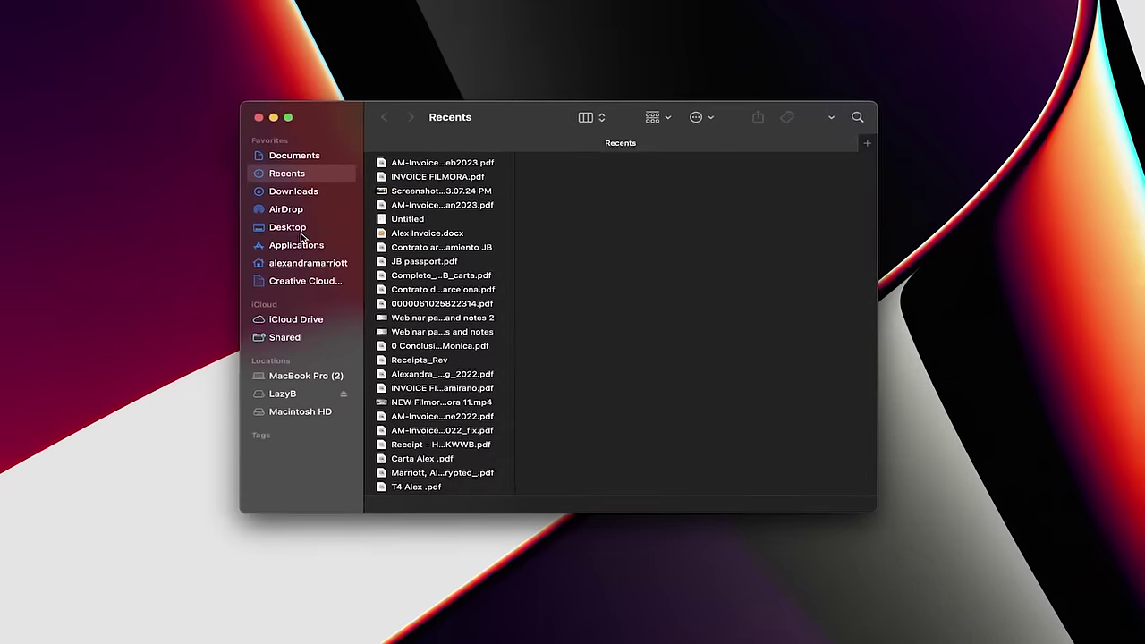
{"action": "left_click", "coordinate": [299, 243]}
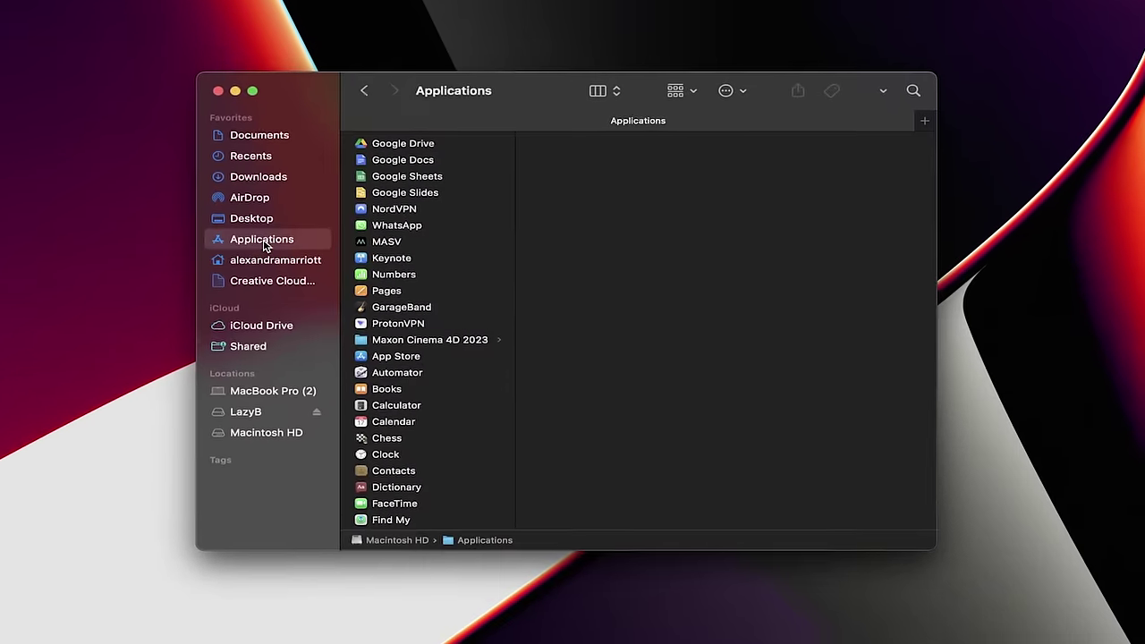
{"action": "scroll", "coordinate": [576, 412], "scroll_direction": "down", "scroll_amount": 15}
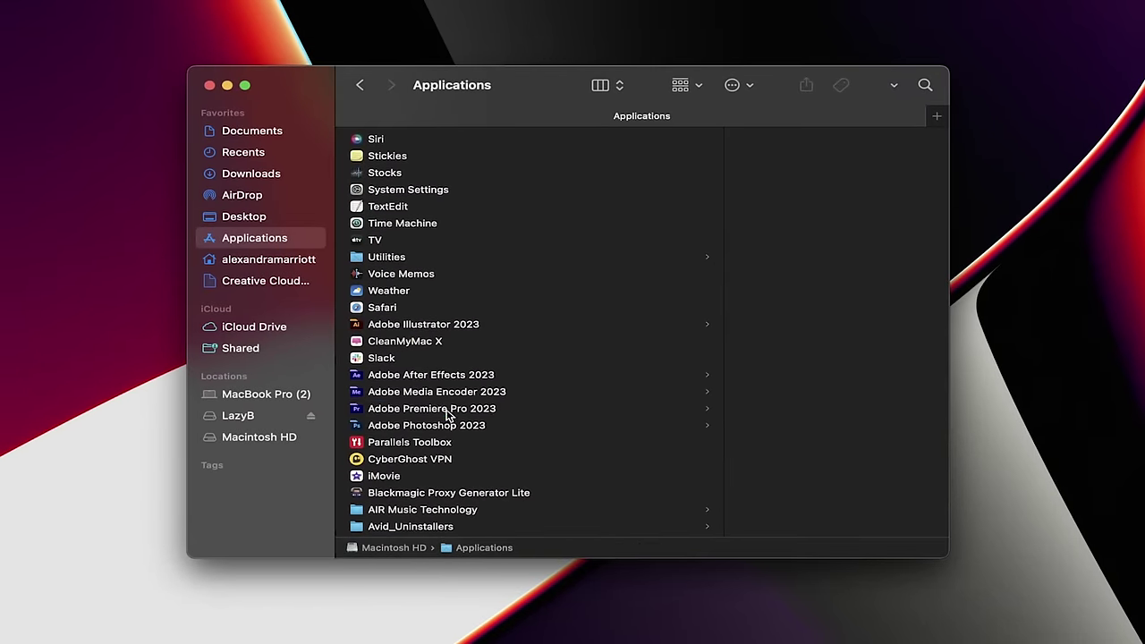
{"action": "left_click", "coordinate": [447, 411]}
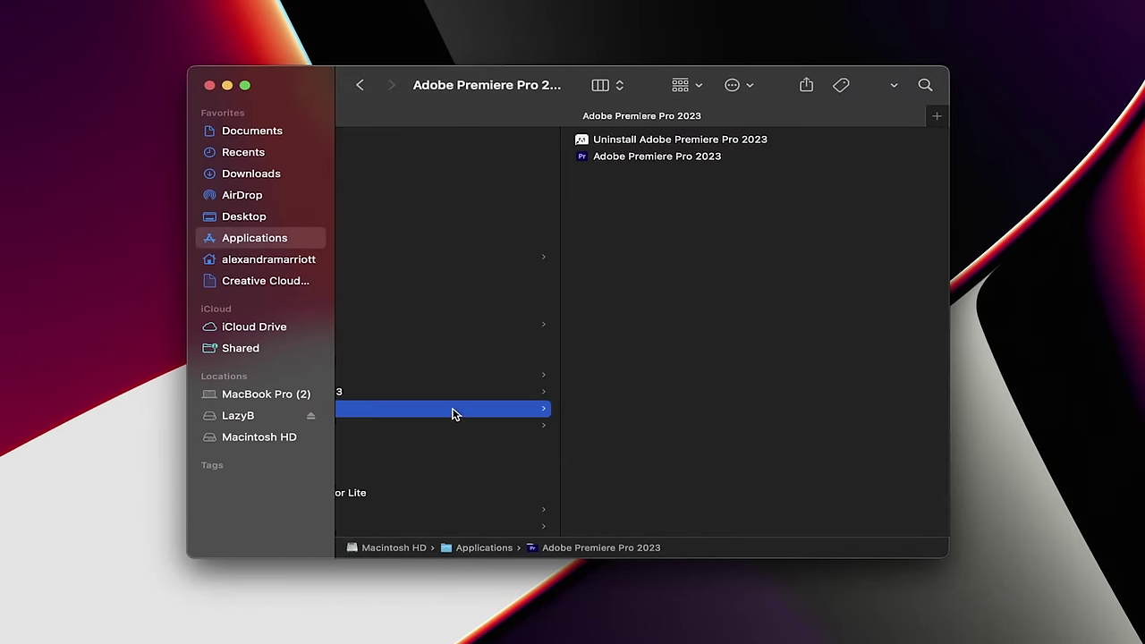
- Show Get Info for the Adobe Premiere Pro 2023 app and close About This Mac
{"action": "left_click", "coordinate": [707, 160]}
{"action": "right_click", "coordinate": [722, 164]}
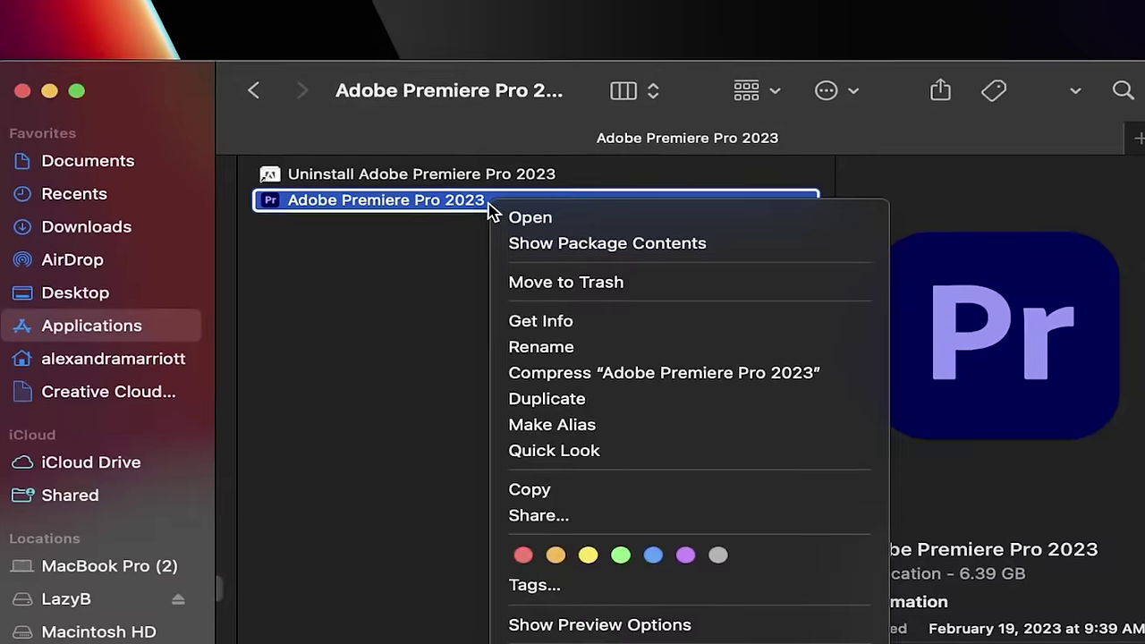
{"action": "left_click", "coordinate": [592, 306]}
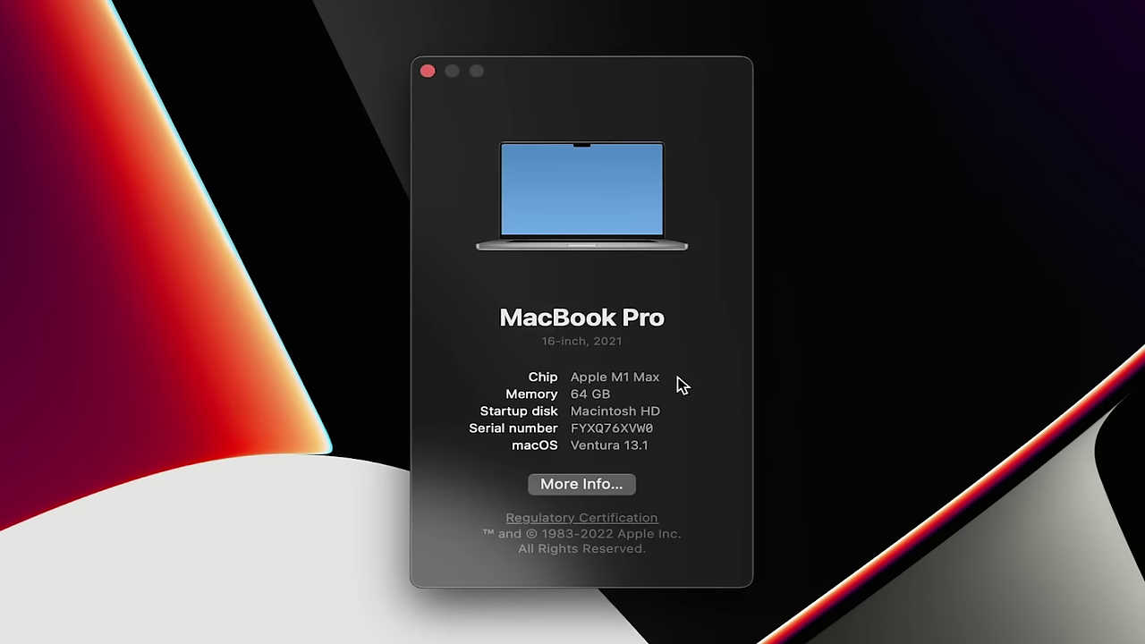
{"action": "left_click", "coordinate": [427, 71]}
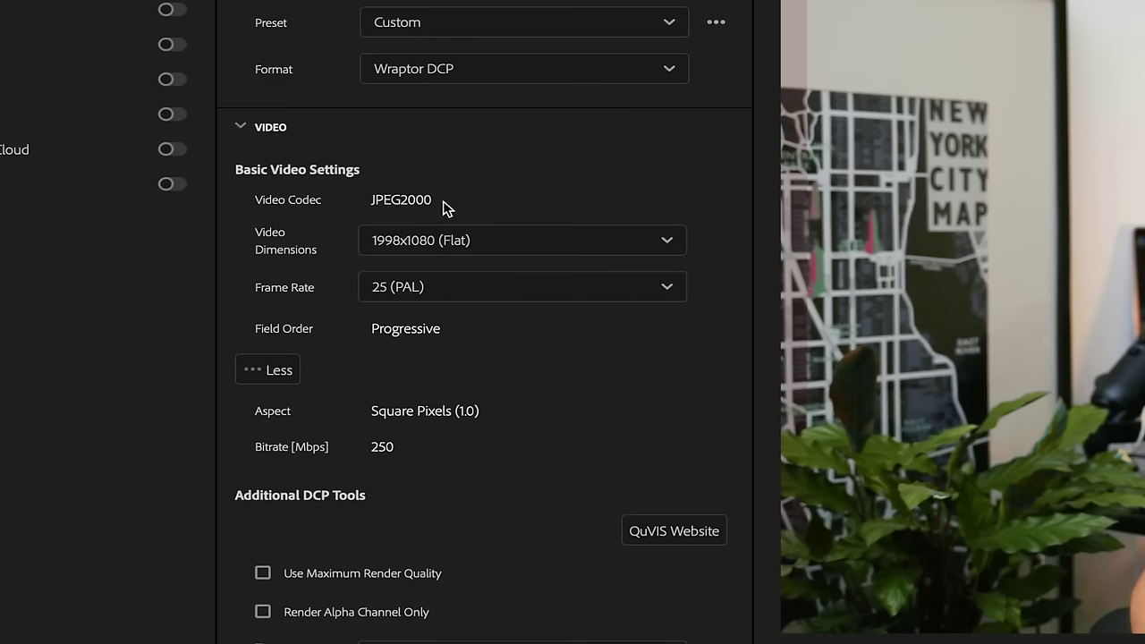
- Set the DCP frame rate to 24 and the video dimensions to 2048x858 (Scope)
{"action": "left_click", "coordinate": [497, 250]}
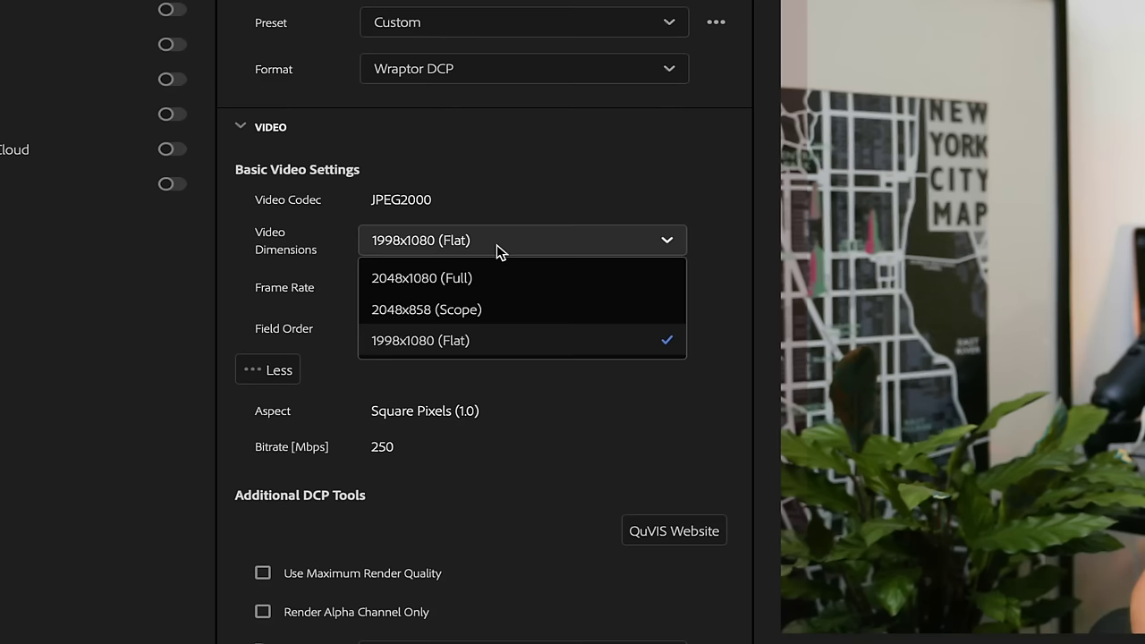
{"action": "left_click", "coordinate": [496, 340]}
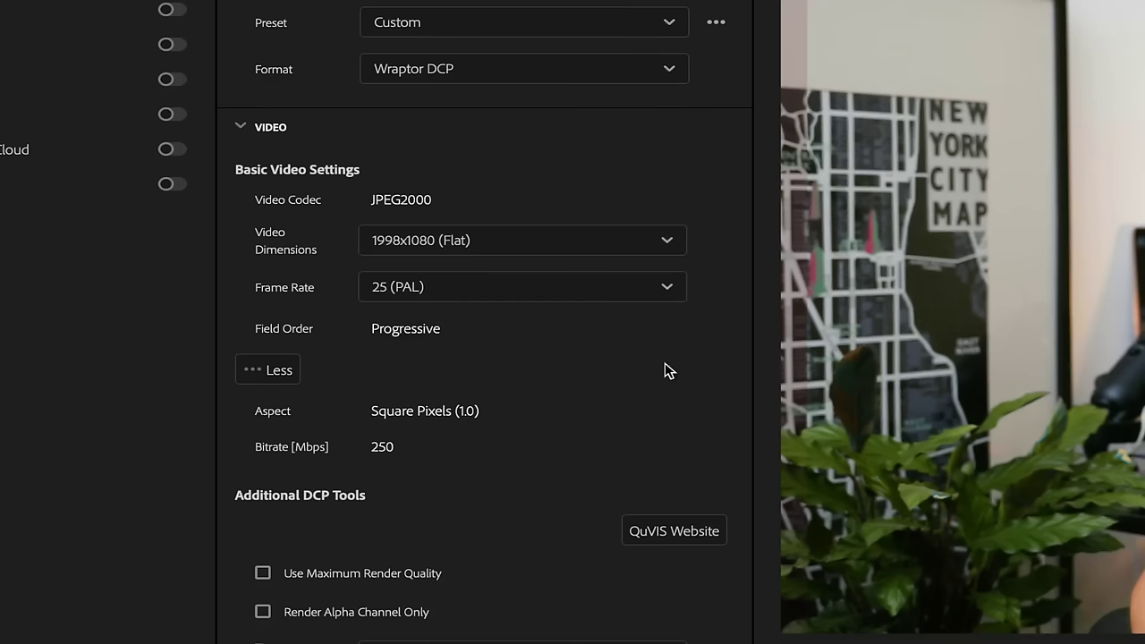
{"action": "left_click", "coordinate": [490, 288]}
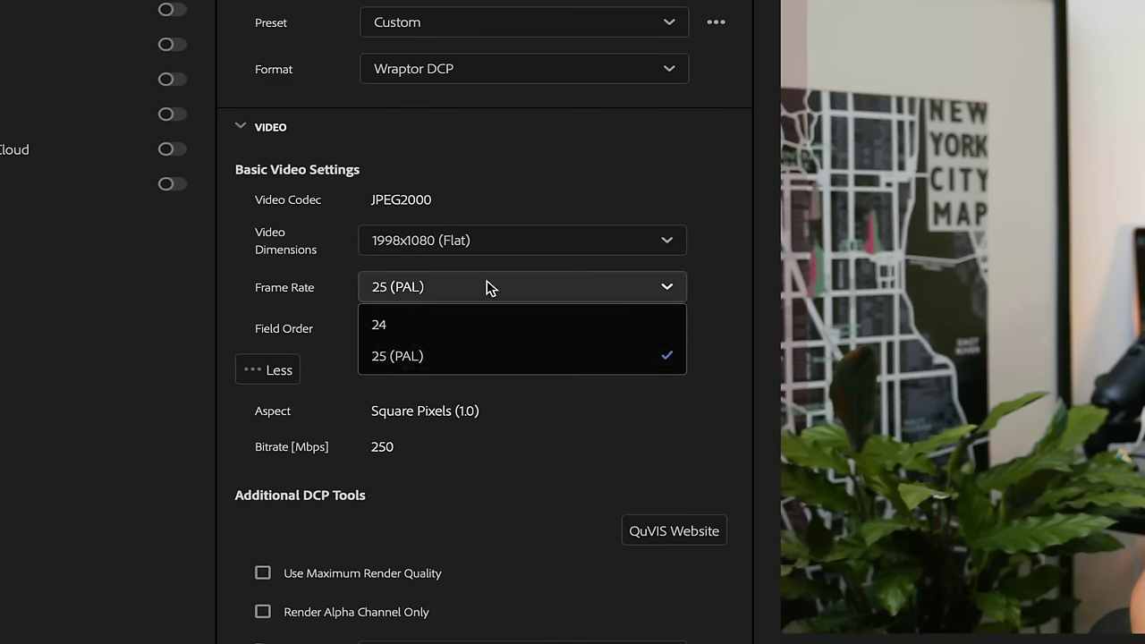
{"action": "left_click", "coordinate": [402, 327]}
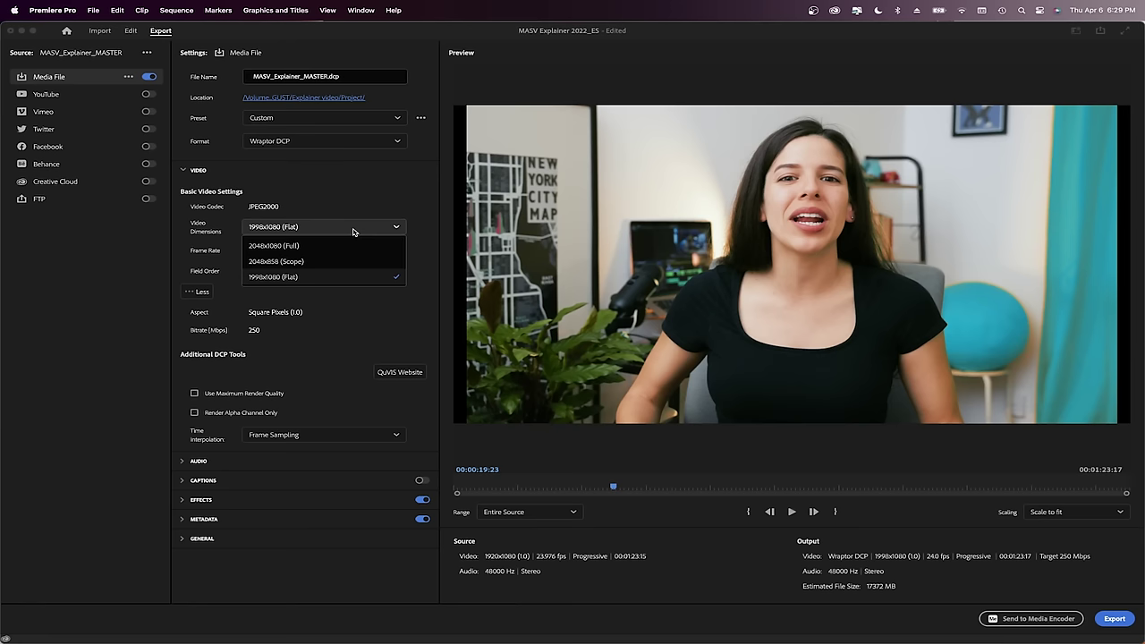
{"action": "left_click", "coordinate": [322, 265]}
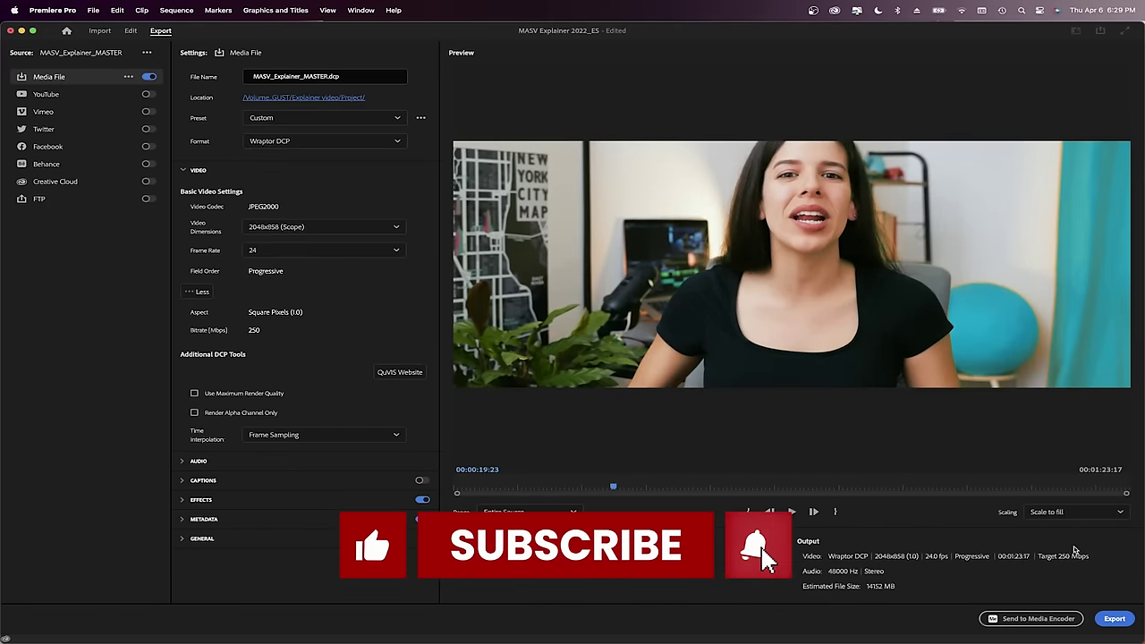
- Change Scaling to Scale to fit with letterboxing and collapse the video settings
{"action": "left_click", "coordinate": [1071, 512]}
{"action": "left_click", "coordinate": [1060, 563]}
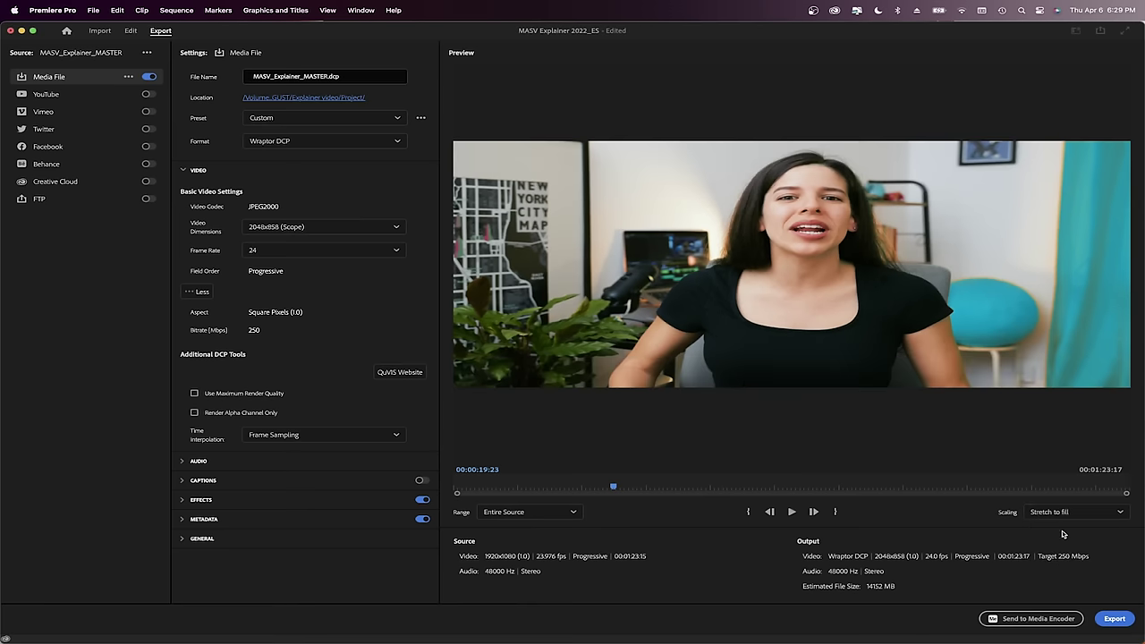
{"action": "left_click", "coordinate": [1066, 515]}
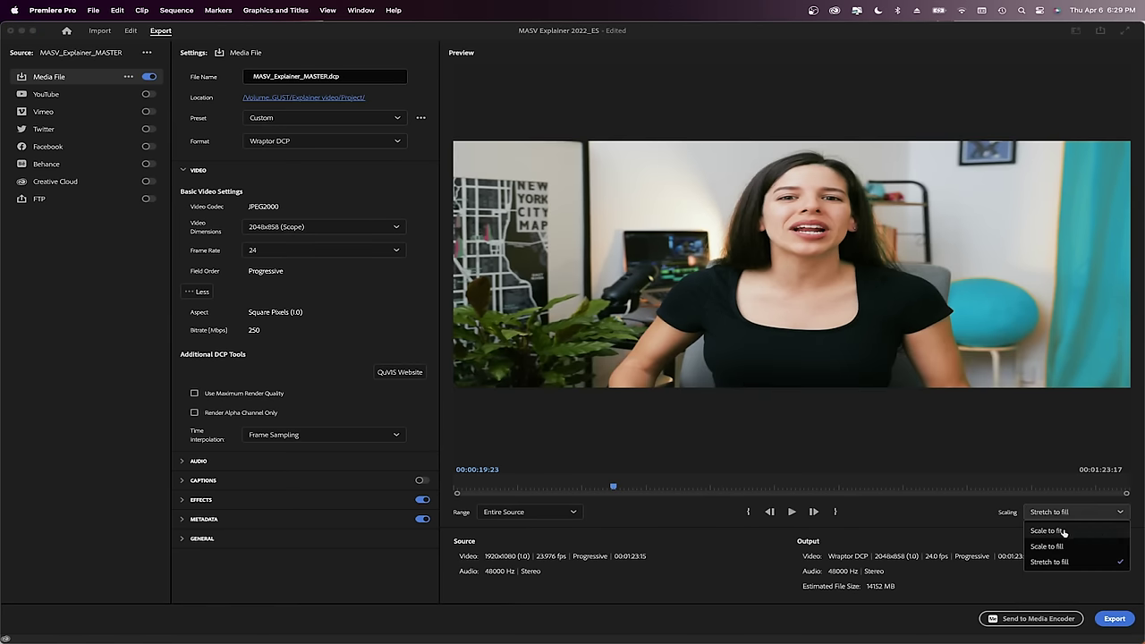
{"action": "left_click", "coordinate": [1063, 531]}
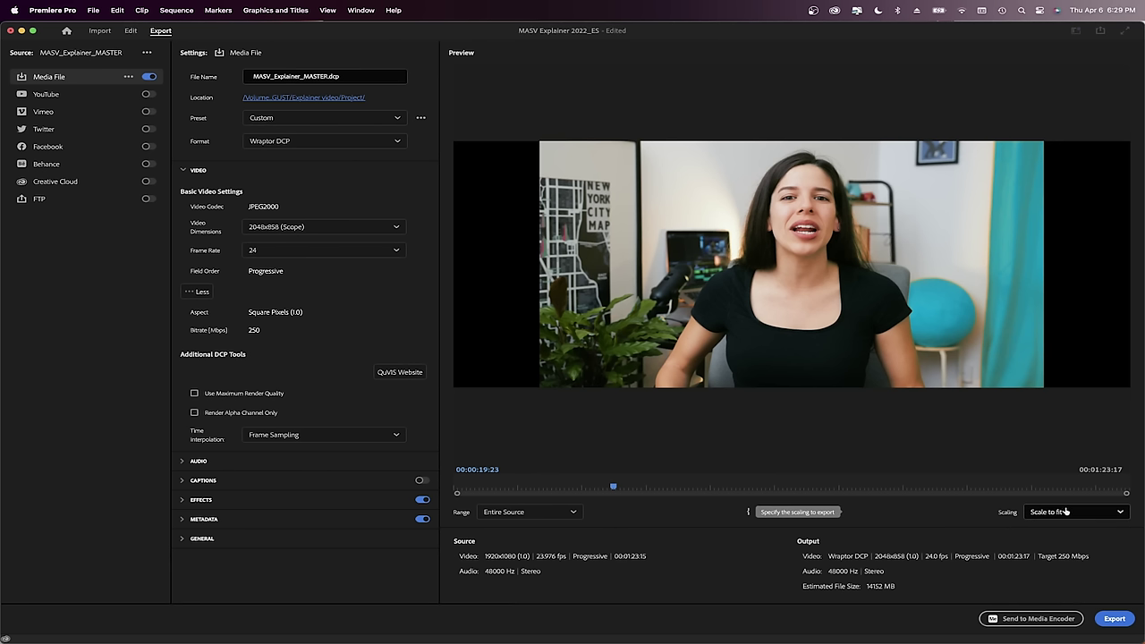
{"action": "left_click", "coordinate": [1065, 512]}
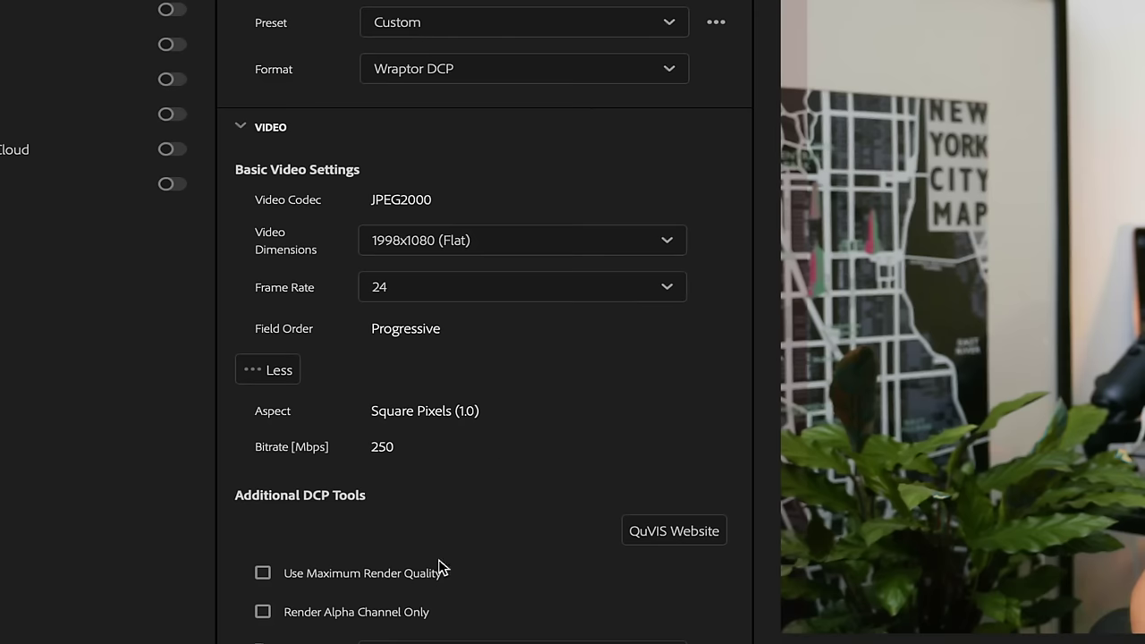
{"action": "left_click", "coordinate": [202, 171]}
- Keep Stereo audio channels, turn Effects off, and start encoding the DCP export
{"action": "left_click", "coordinate": [210, 189]}
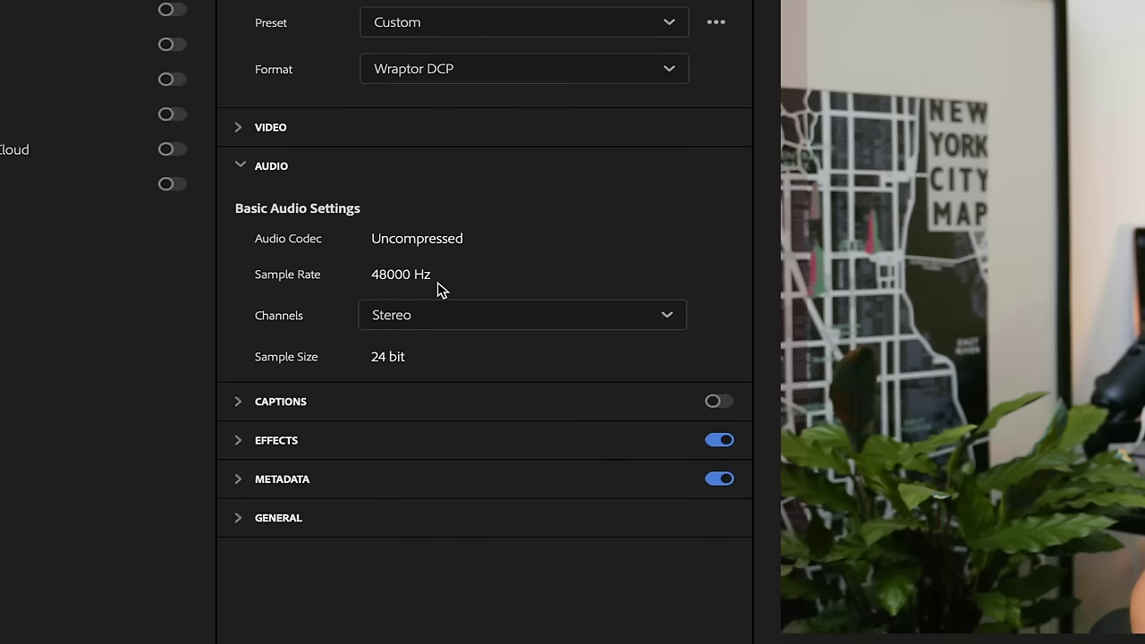
{"action": "left_click", "coordinate": [437, 315]}
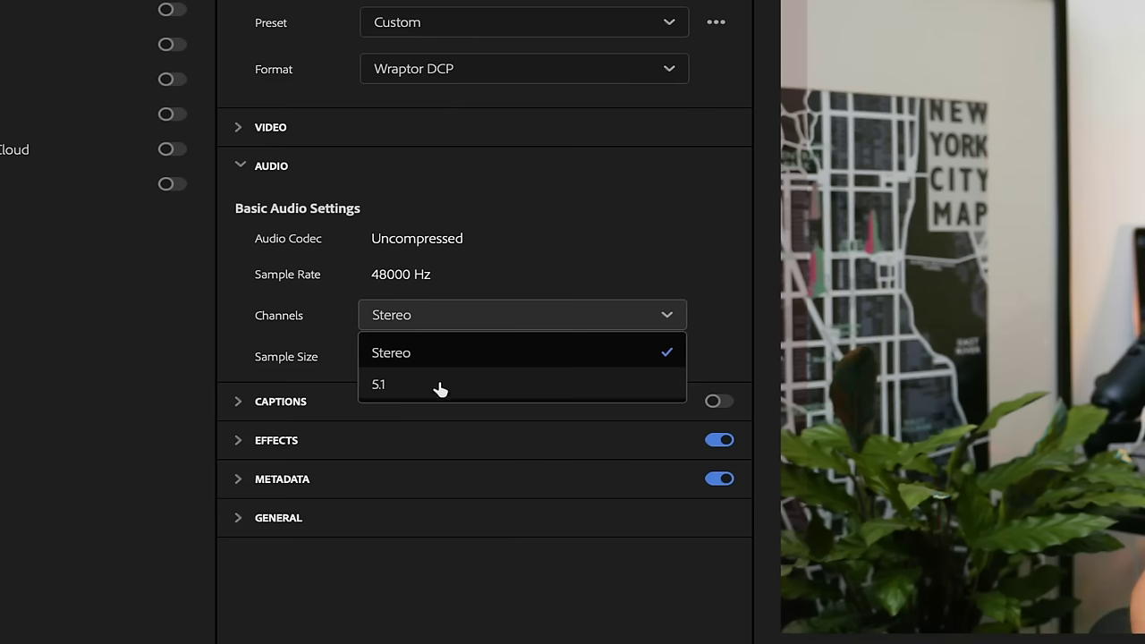
{"action": "left_click", "coordinate": [447, 354]}
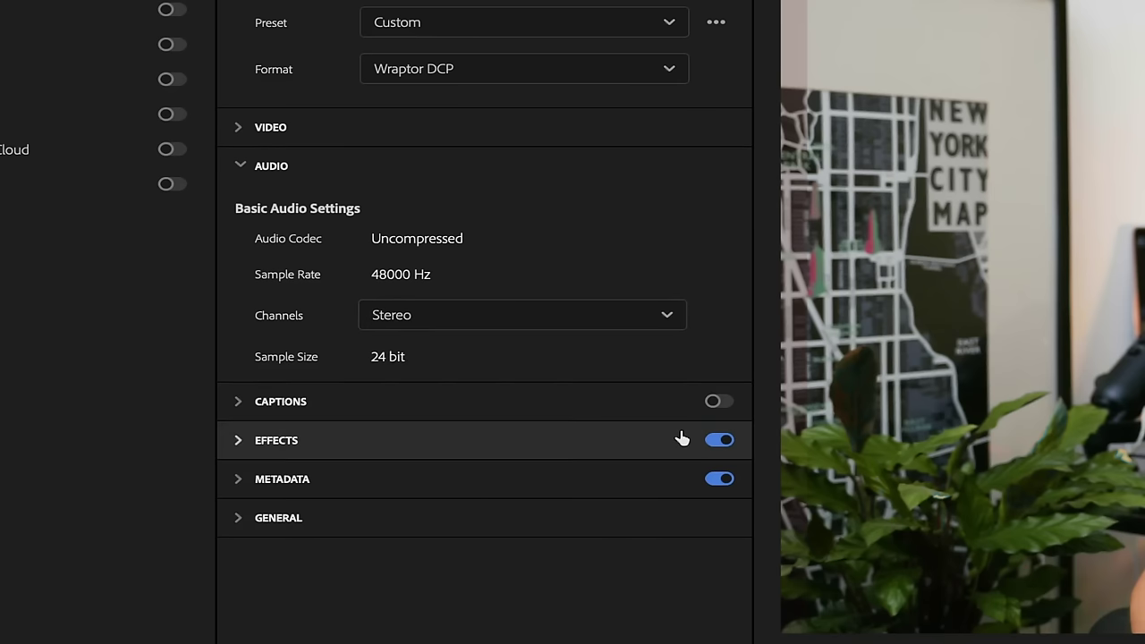
{"action": "left_click", "coordinate": [720, 439]}
{"action": "left_click", "coordinate": [236, 168]}
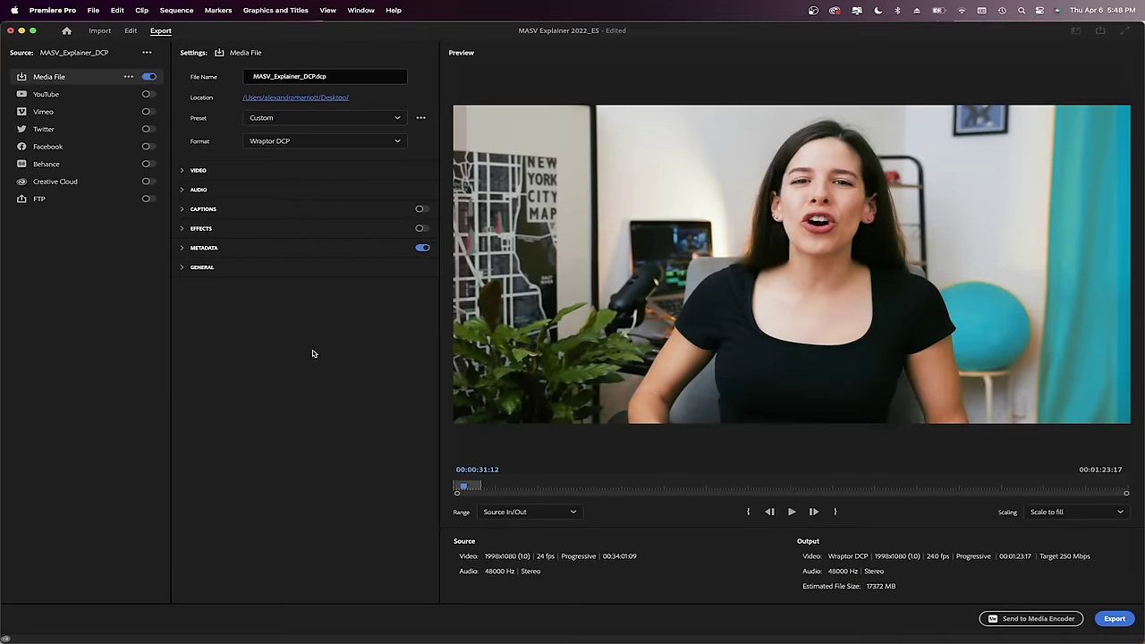
{"action": "left_click", "coordinate": [1113, 618]}
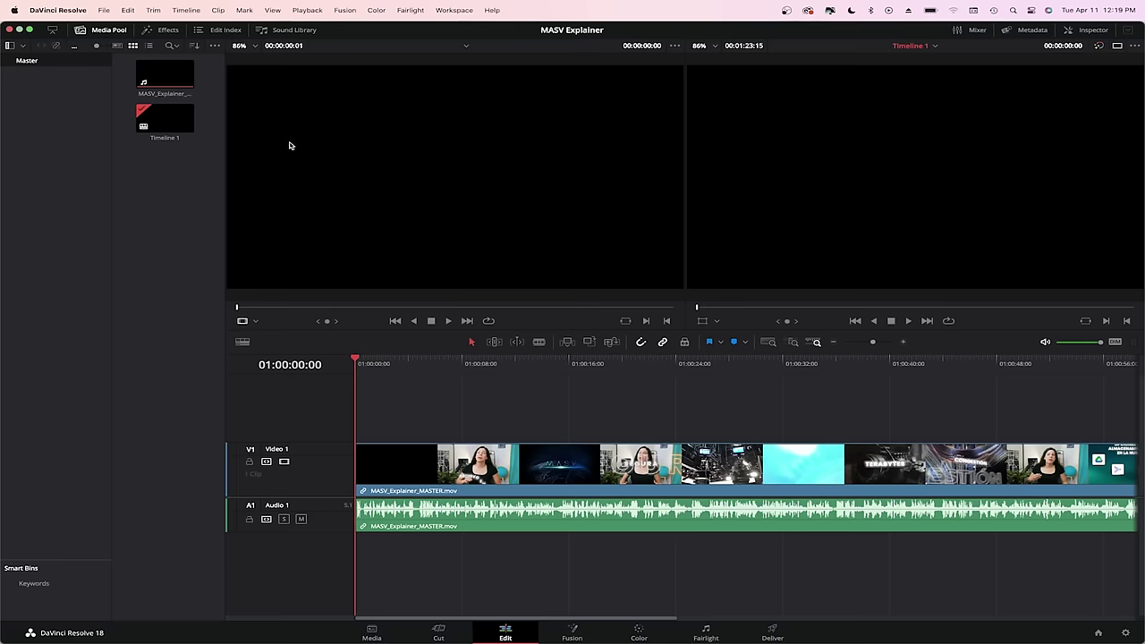
{"action": "left_click", "coordinate": [104, 10]}
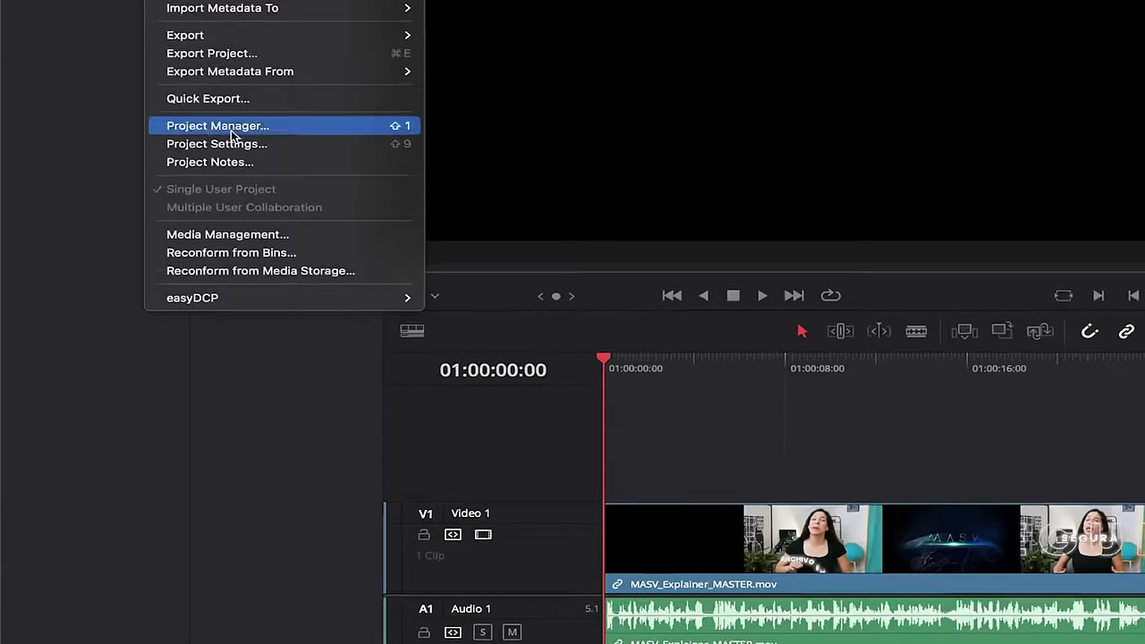
{"action": "mouse_move", "coordinate": [268, 301]}
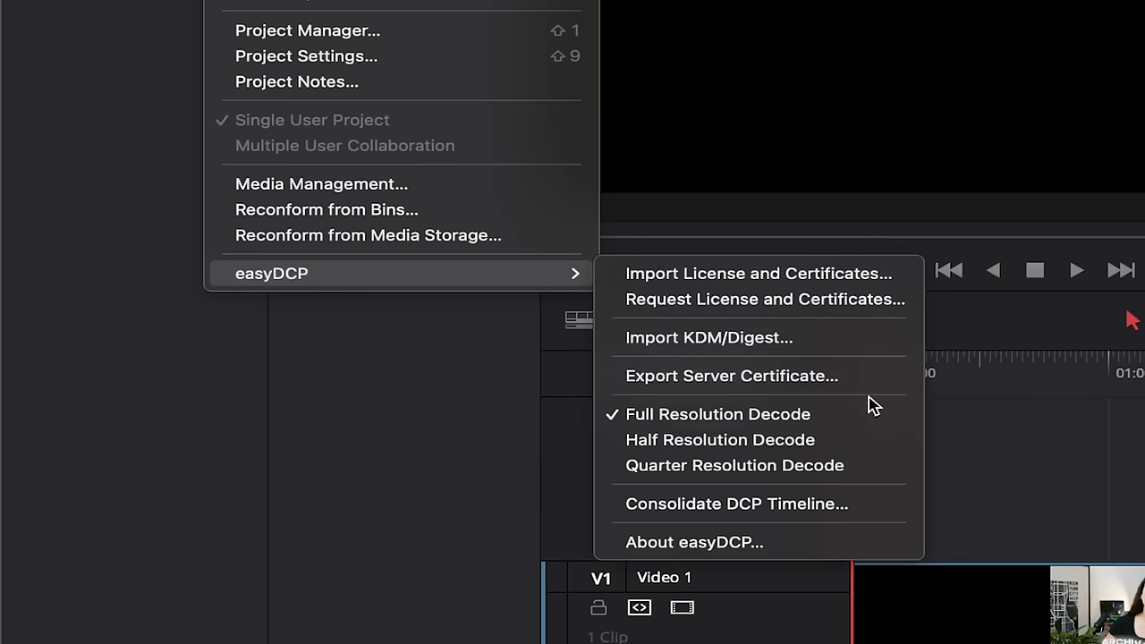
{"action": "left_click", "coordinate": [845, 552]}
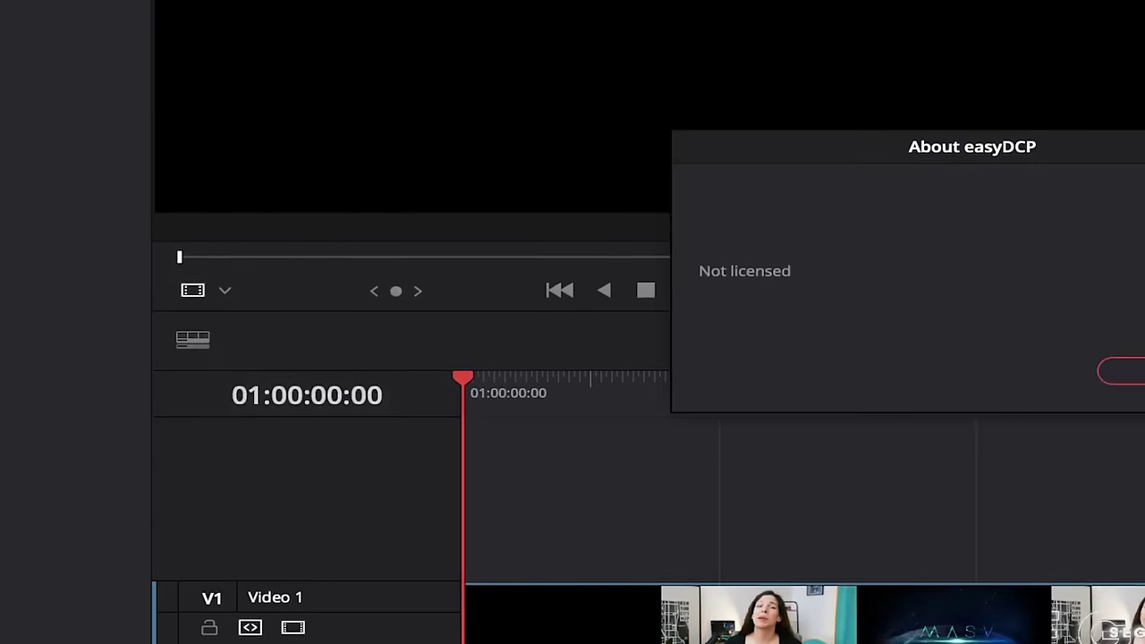
{"action": "left_click", "coordinate": [797, 409]}
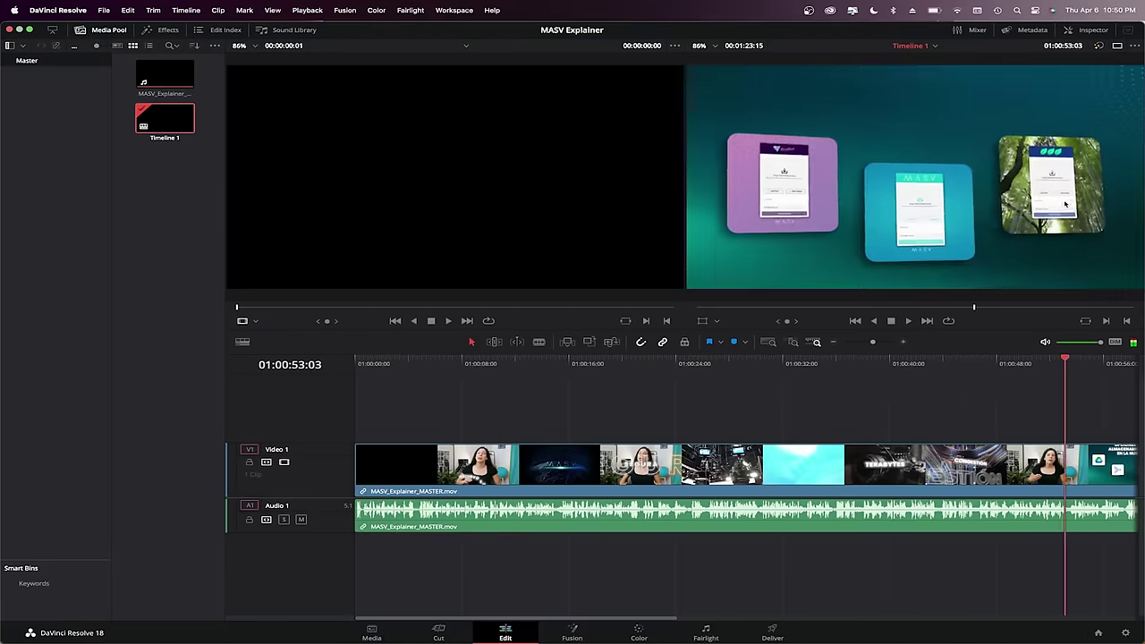
- Move the playhead back to 01:00:03:15 and switch to the Deliver page
{"action": "left_click_drag", "start_coordinate": [1064, 204], "coordinate": [404, 301]}
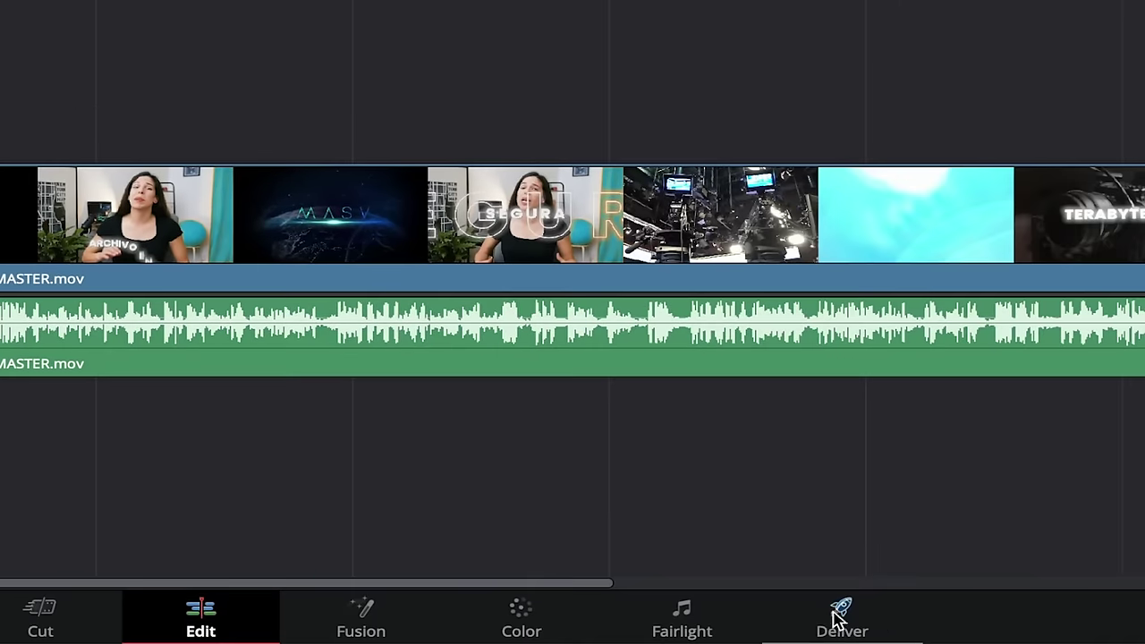
{"action": "left_click", "coordinate": [888, 617]}
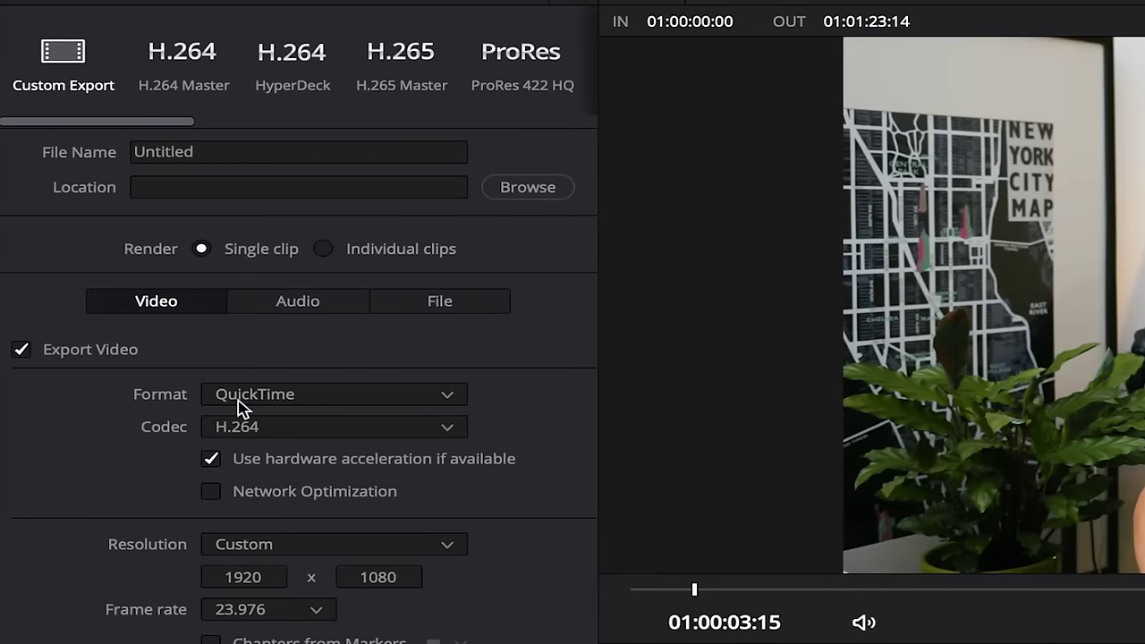
- Set the render format to DCP with type 2K DCI Flat, then adjust the maximum bit rate
{"action": "left_click", "coordinate": [369, 394]}
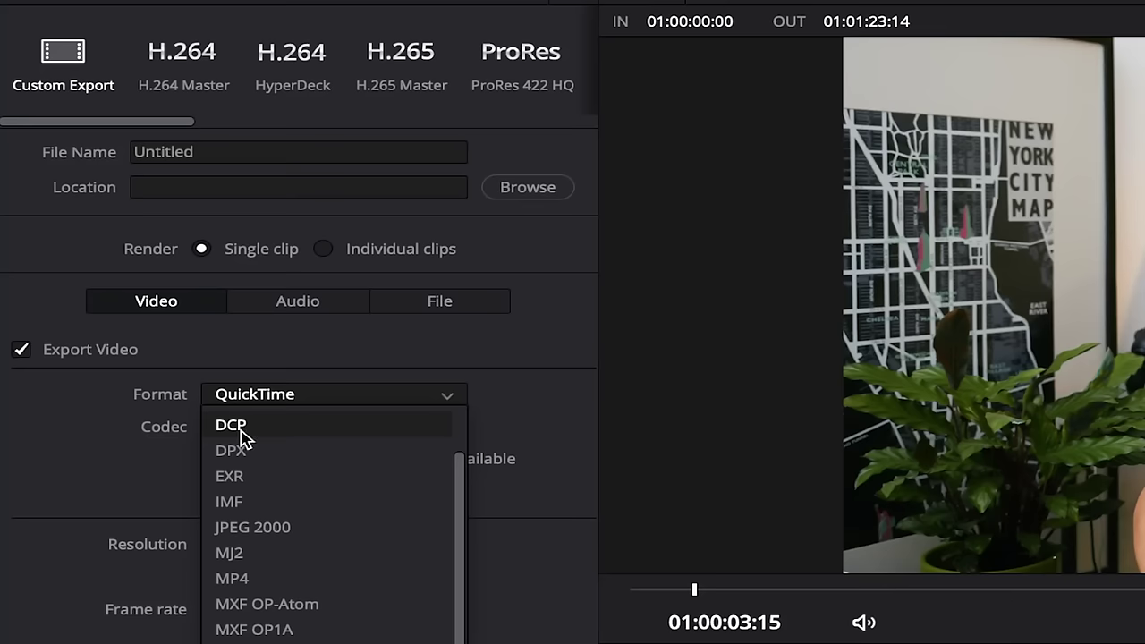
{"action": "left_click", "coordinate": [295, 433]}
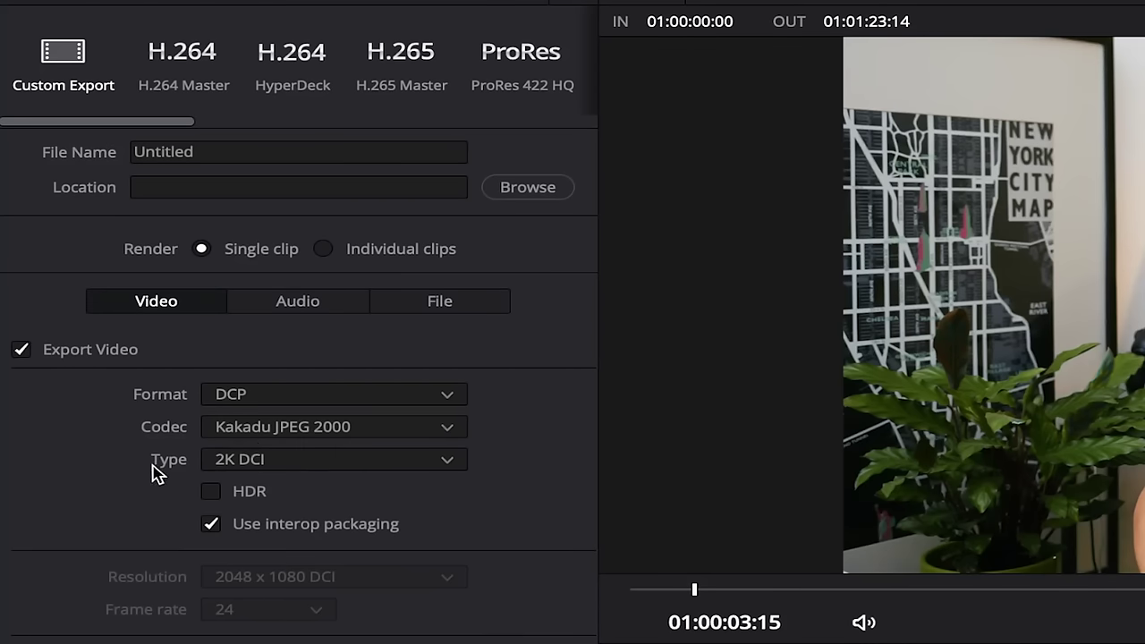
{"action": "left_click", "coordinate": [340, 459]}
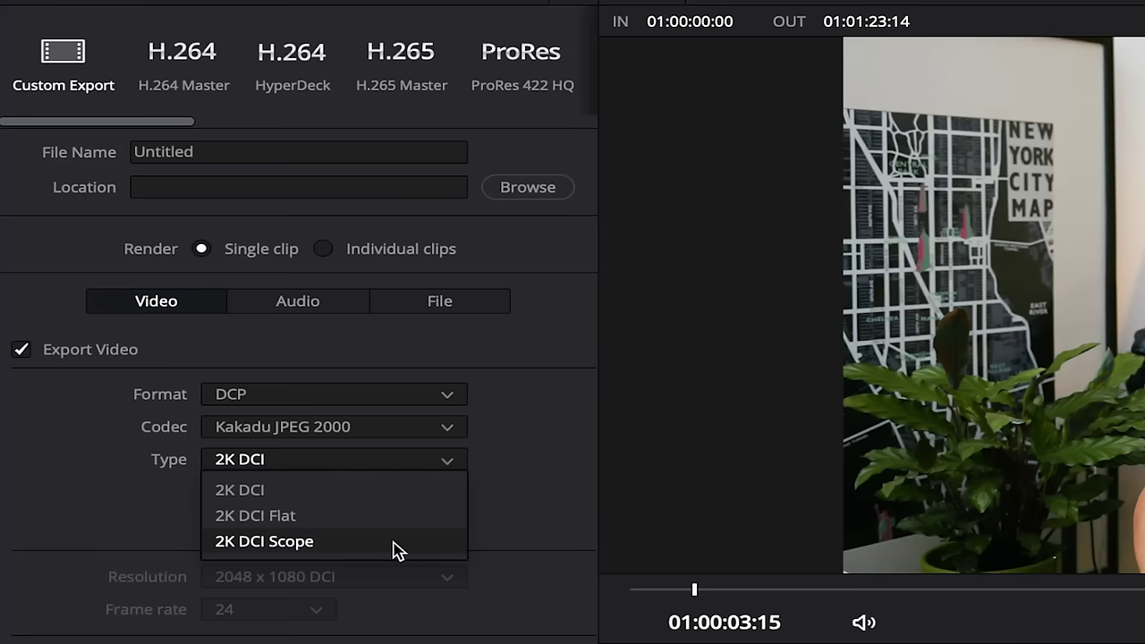
{"action": "left_click", "coordinate": [309, 517]}
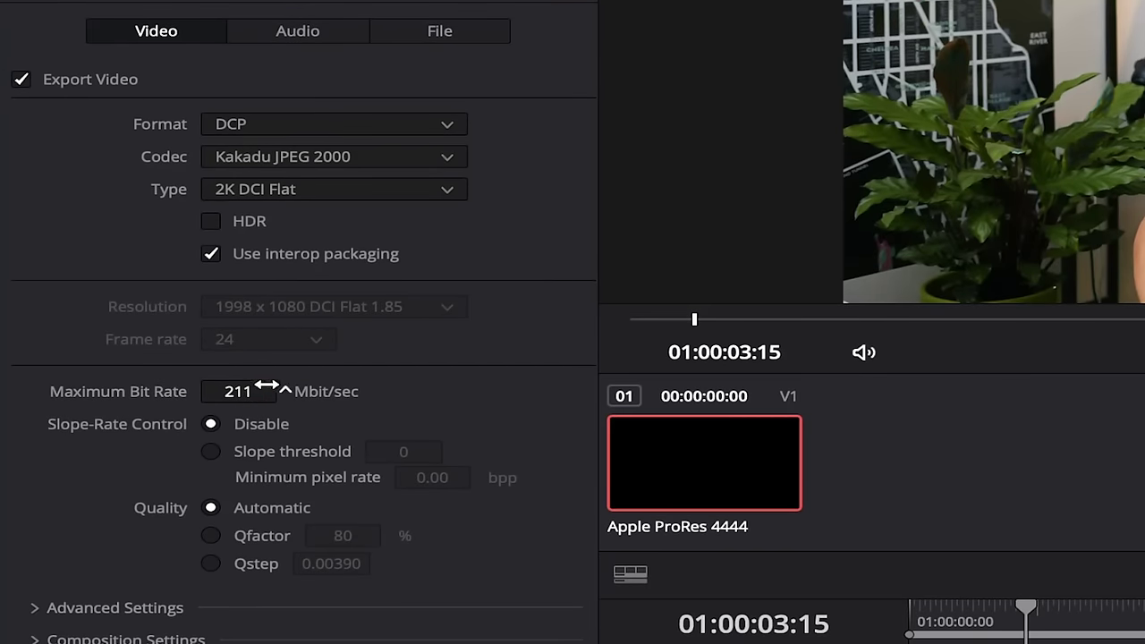
{"action": "left_click_drag", "start_coordinate": [366, 417], "coordinate": [879, 261]}
{"action": "left_click", "coordinate": [301, 38]}
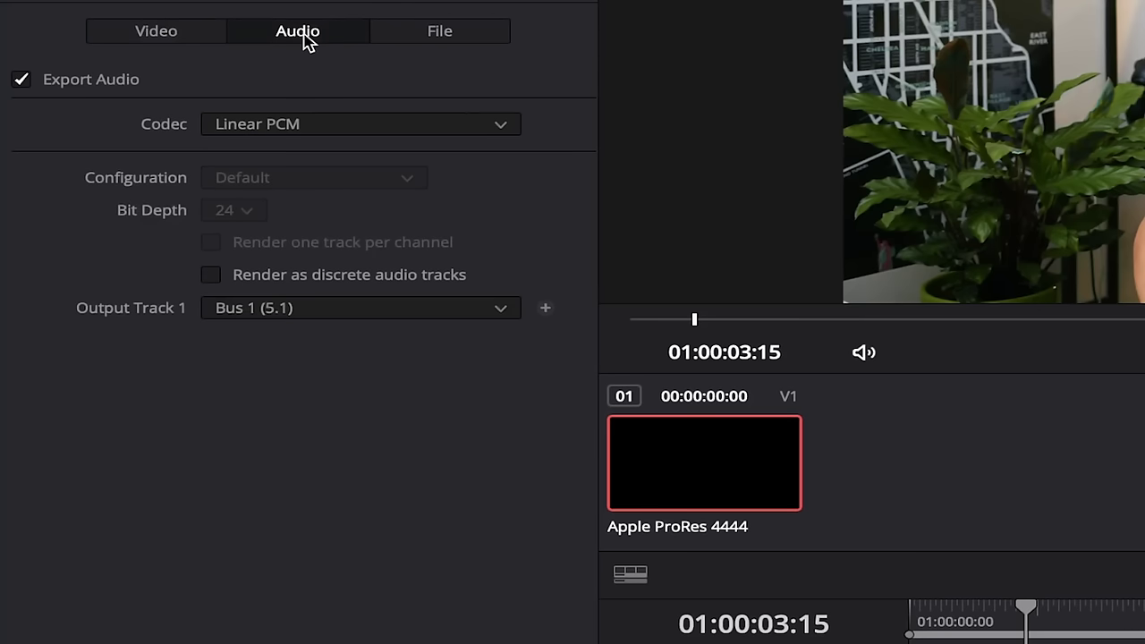
{"action": "left_click", "coordinate": [345, 307]}
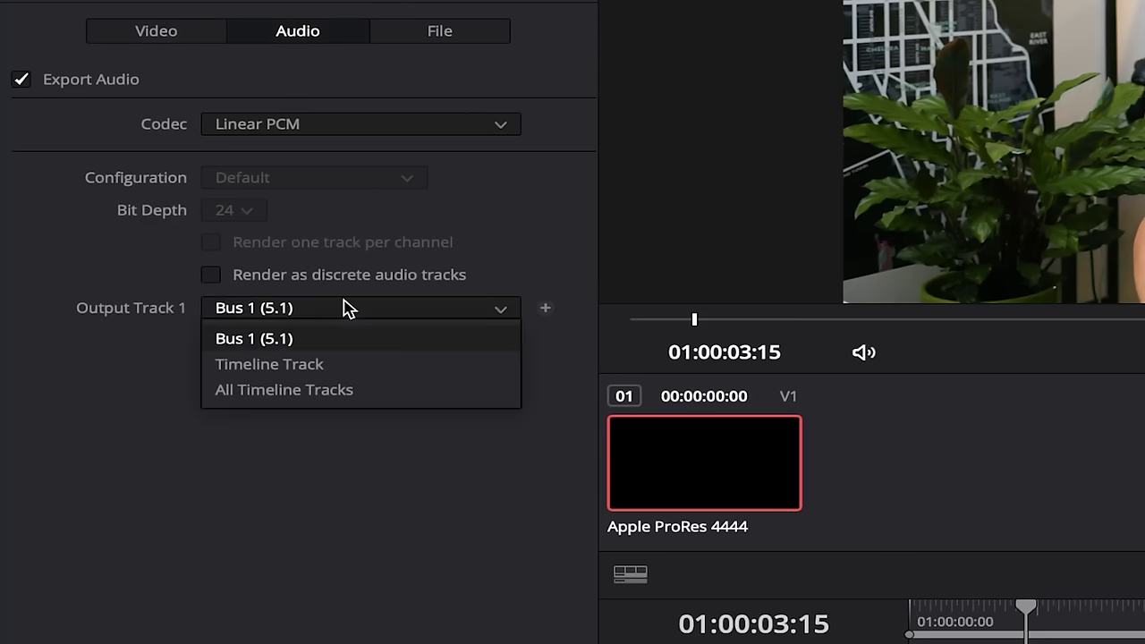
{"action": "left_click", "coordinate": [306, 345]}
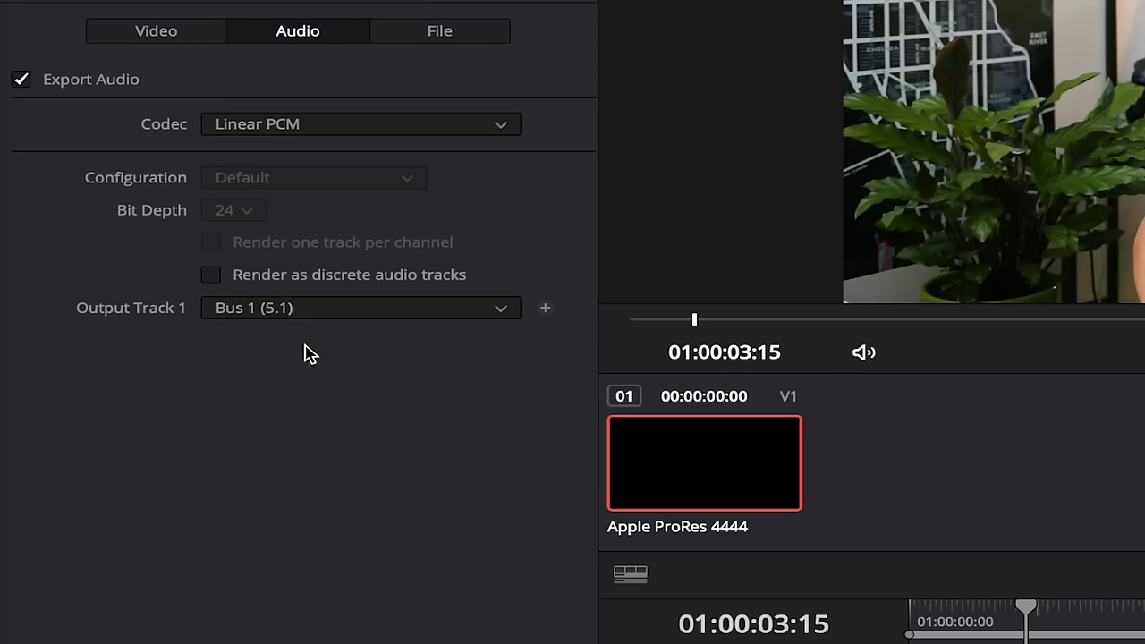
{"action": "left_click", "coordinate": [168, 32]}
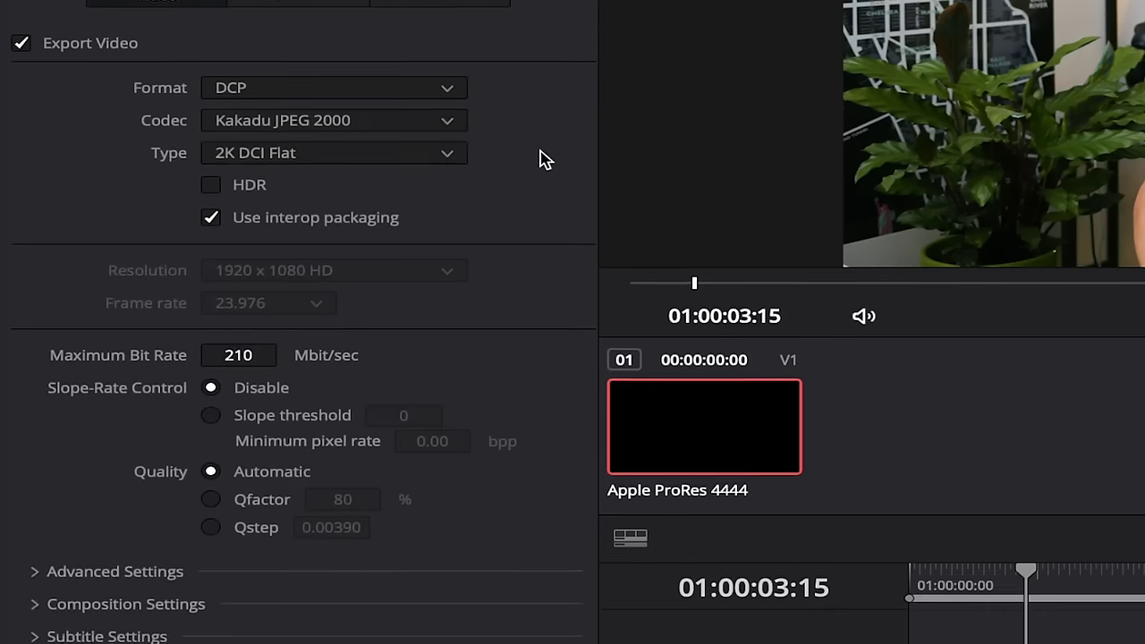
- Enter 'MASVexplained' as the Film Title in the Composition Name Generator
{"action": "left_click", "coordinate": [139, 447]}
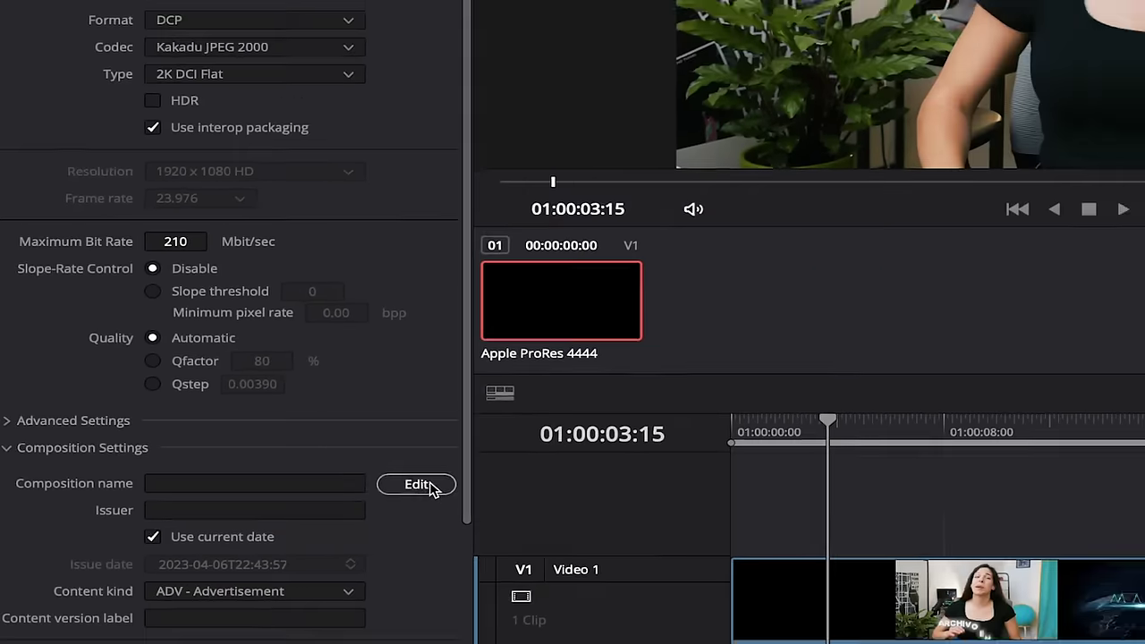
{"action": "left_click", "coordinate": [529, 487]}
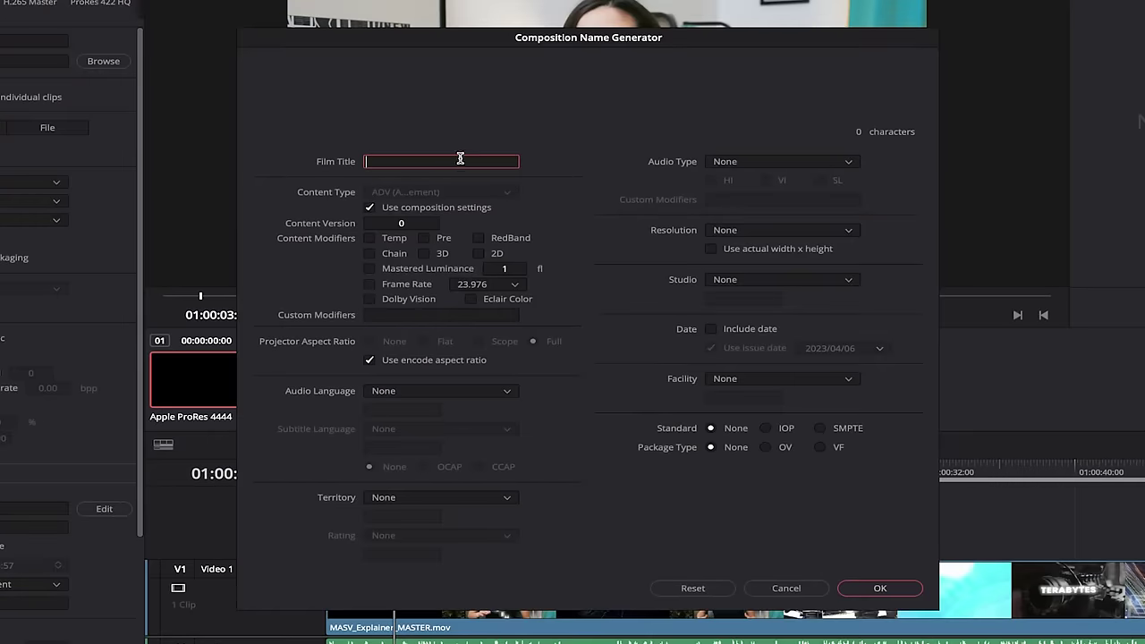
{"action": "type", "text": "MASVexp"}
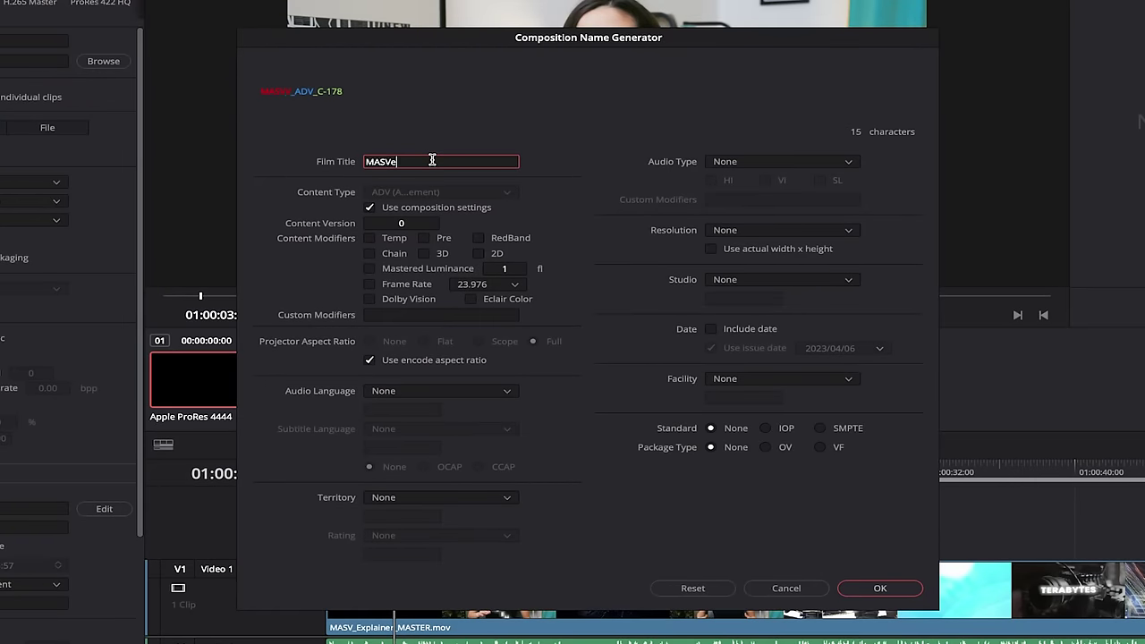
{"action": "type", "text": "lained"}
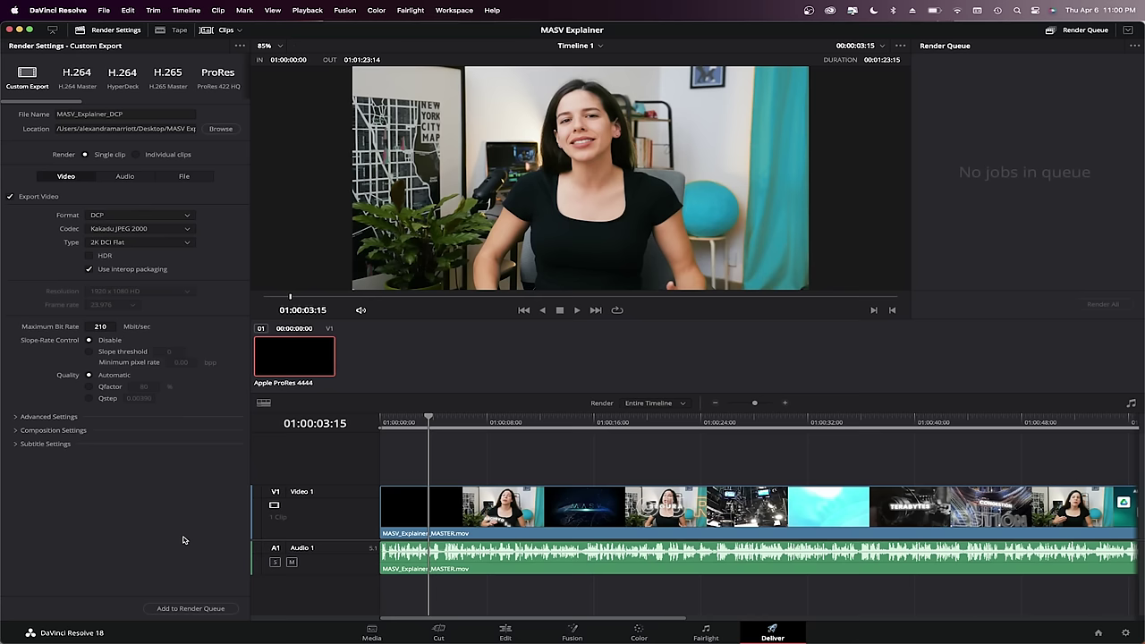
- Add the DCP export job to the Render Queue and run Render All
{"action": "left_click", "coordinate": [180, 610]}
{"action": "left_click", "coordinate": [1102, 304]}
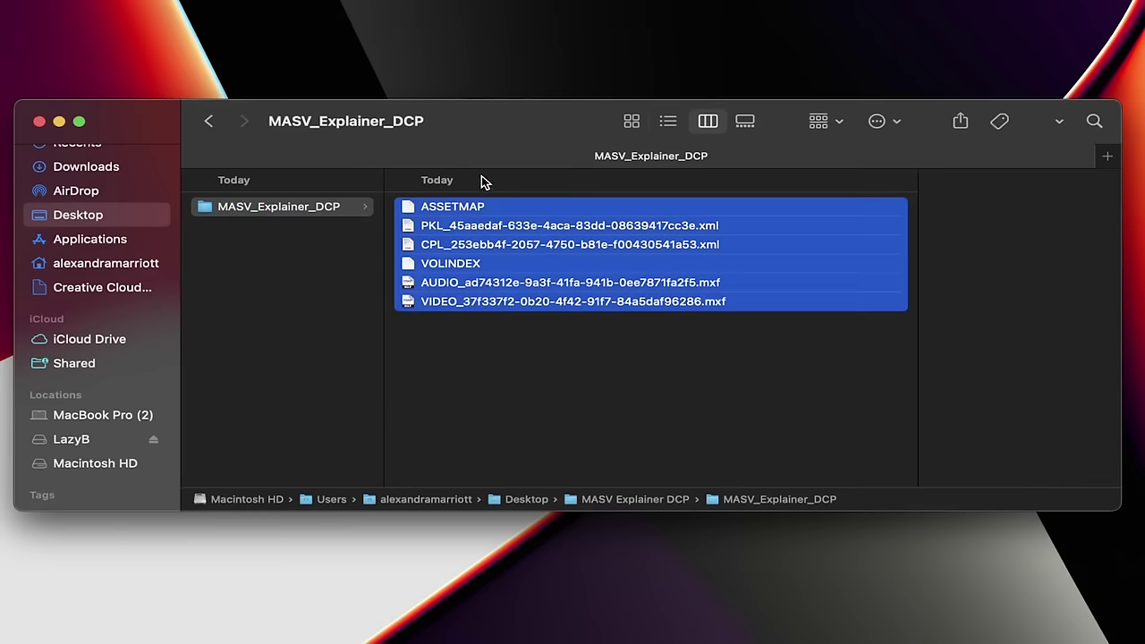
- Clear the selection so MASV_Explainer_DCP's ASSETMAP, PKL, CPL, VOLINDEX and MXF files show plainly
{"action": "left_click", "coordinate": [670, 400]}
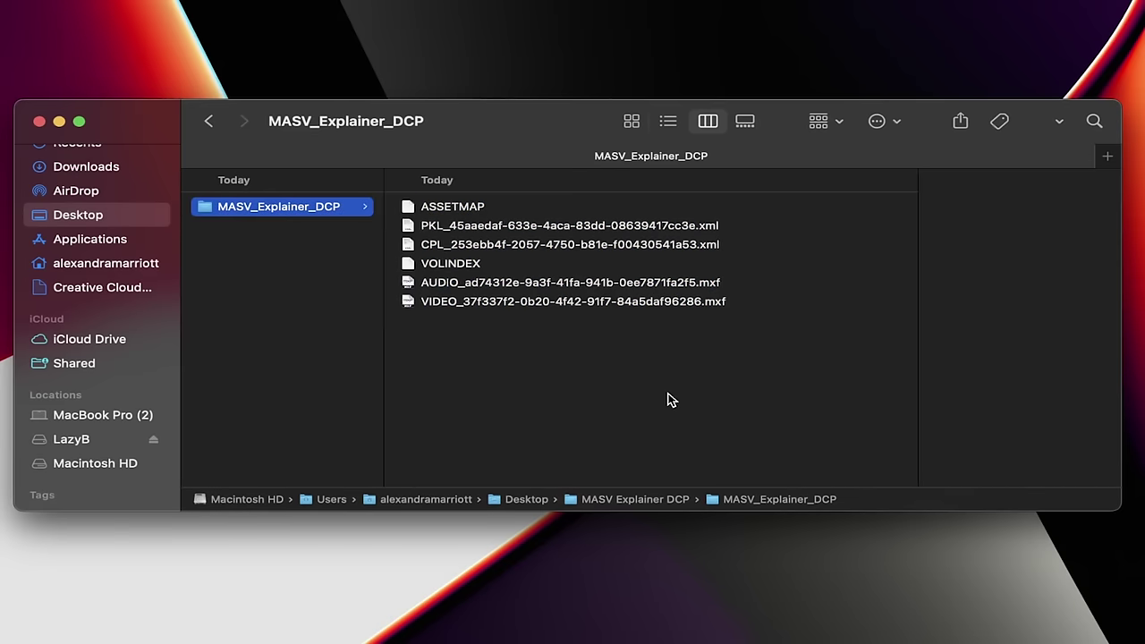